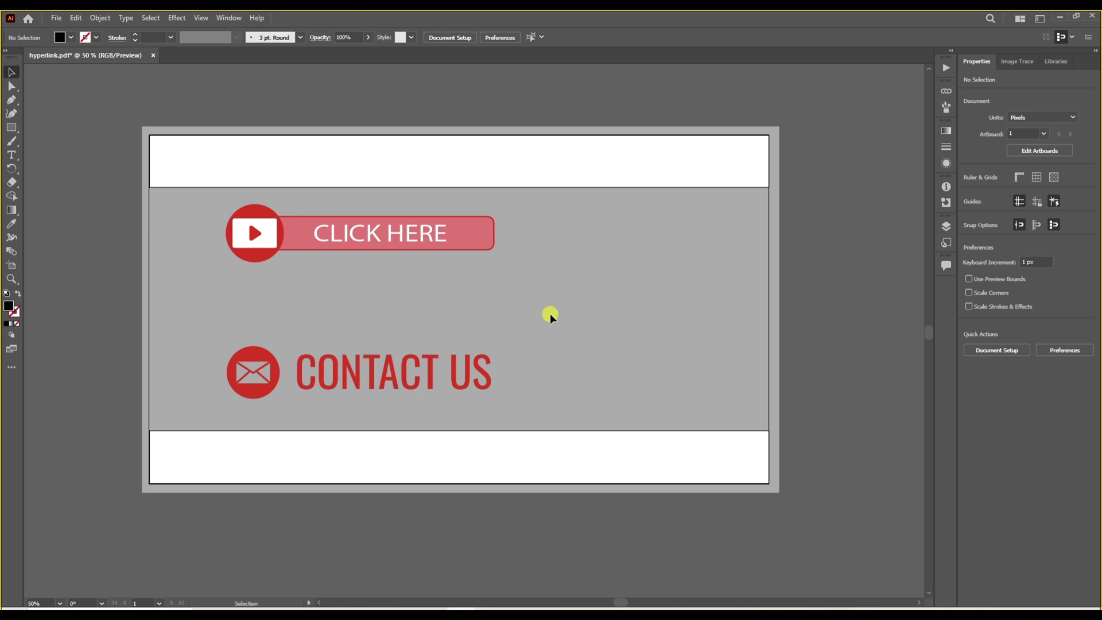
Paste the YouTube link as text and position it just above the CONTACT US button
left_click(76, 18)
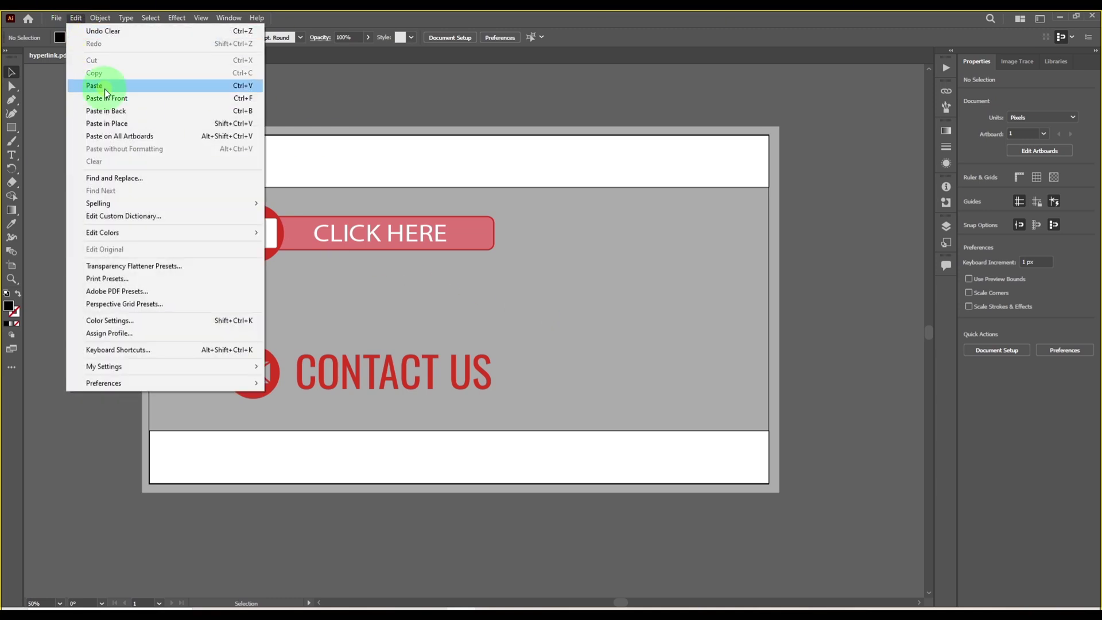
left_click(105, 88)
left_click_drag(486, 331, 375, 308)
left_click(550, 313)
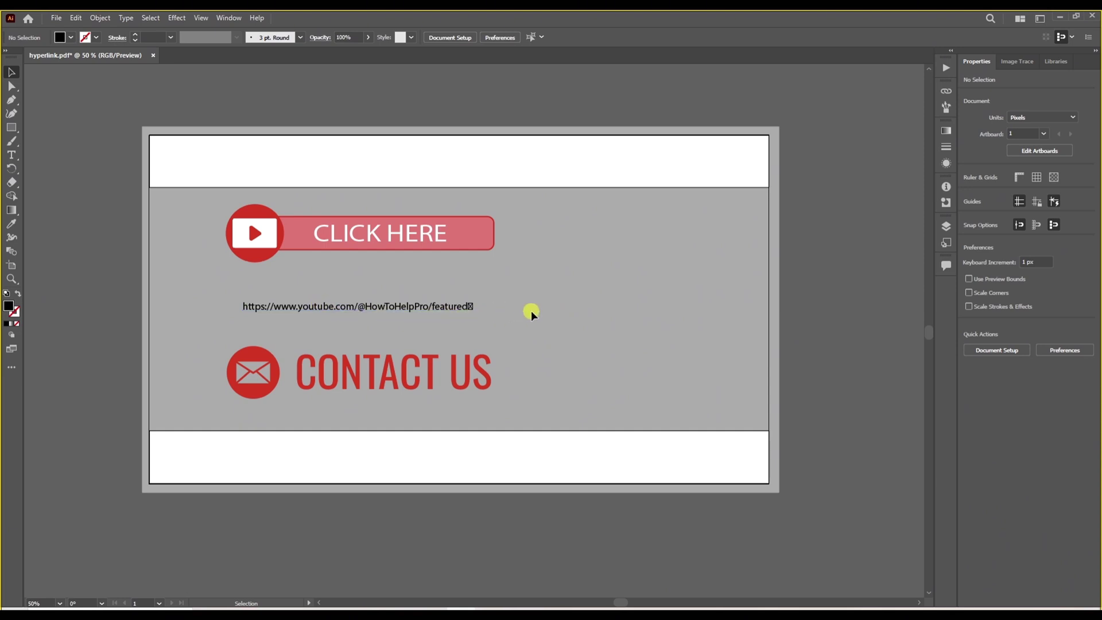
mouse_move(428, 308)
left_mouse_down()
mouse_move(406, 288)
mouse_move(417, 293)
mouse_move(405, 328)
mouse_move(416, 300)
left_mouse_up()
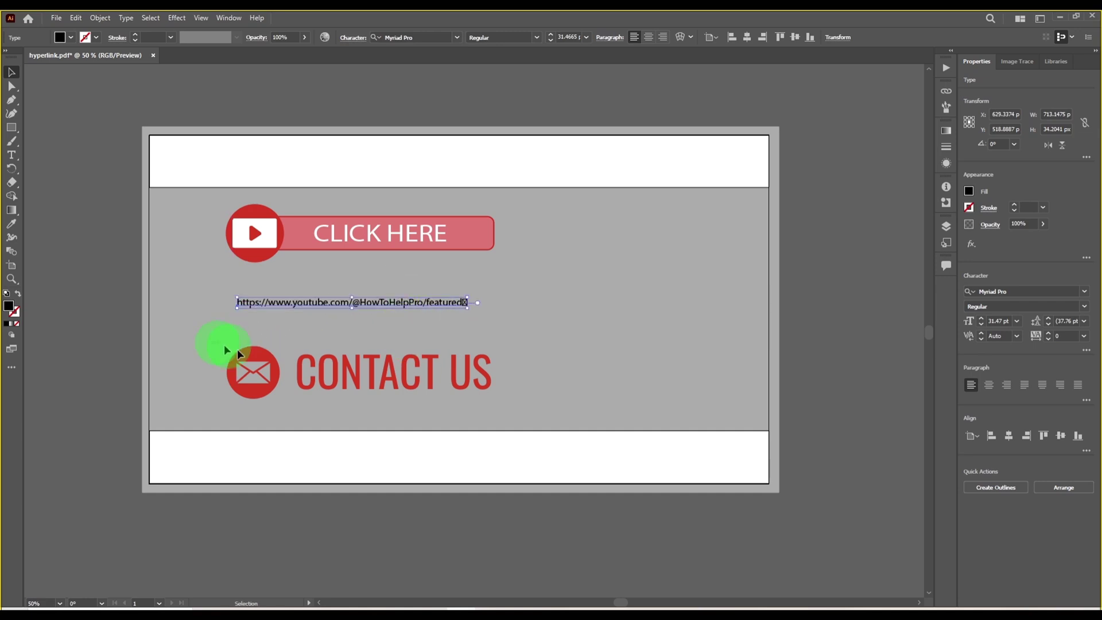
Group the CONTACT US icon and text into one object
left_click(381, 369)
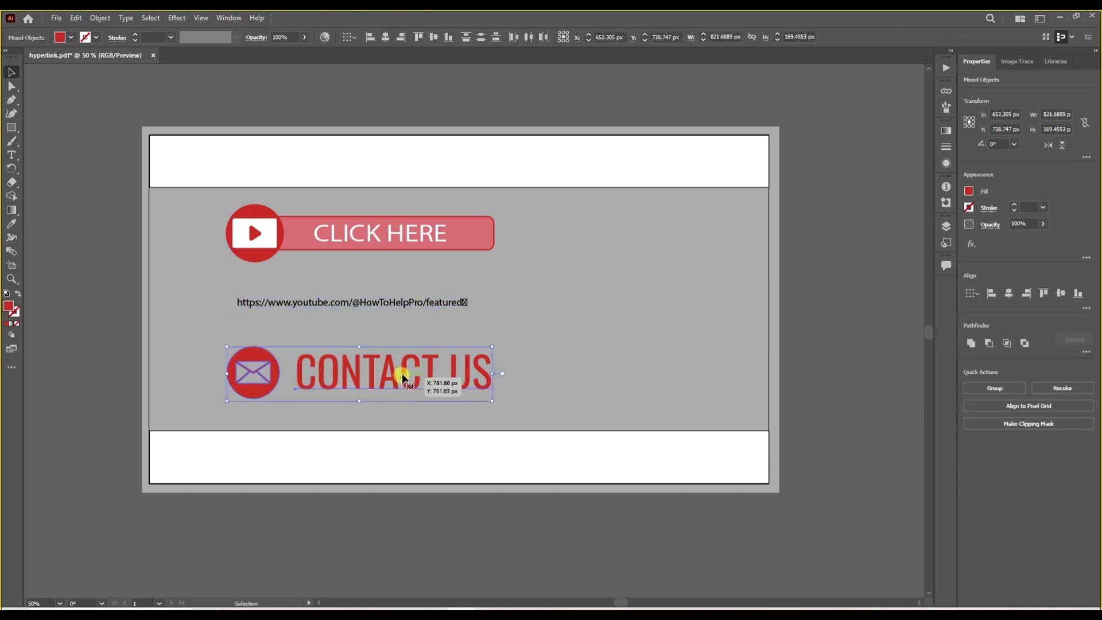
right_click(370, 379)
left_click(399, 478)
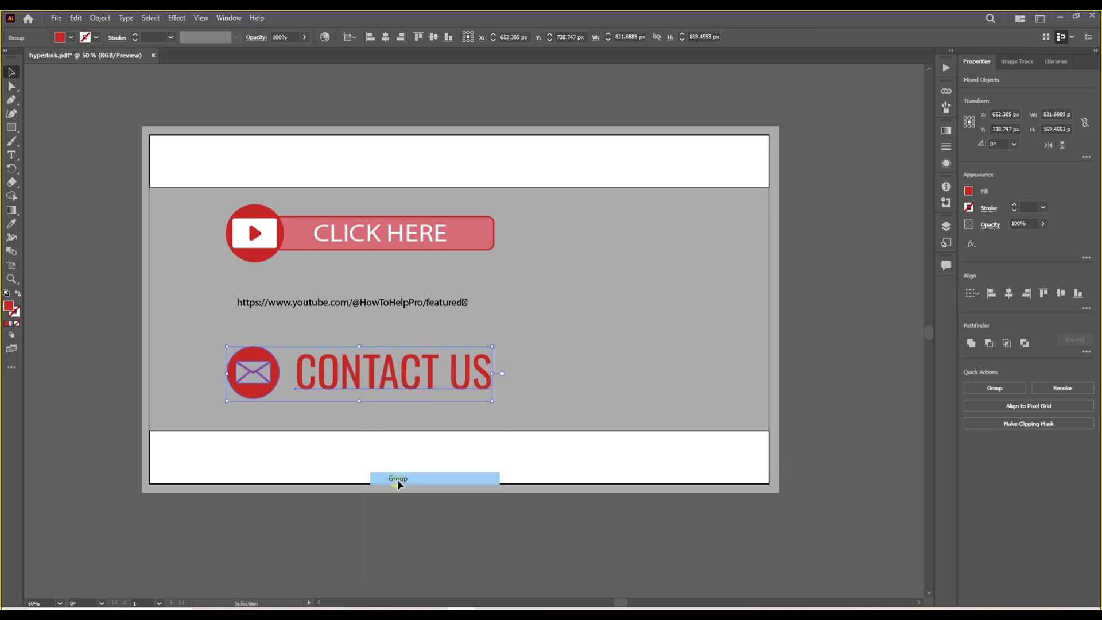
left_click(551, 359)
Move the link text onto CONTACT US and stretch it to cover the button
left_click(291, 304)
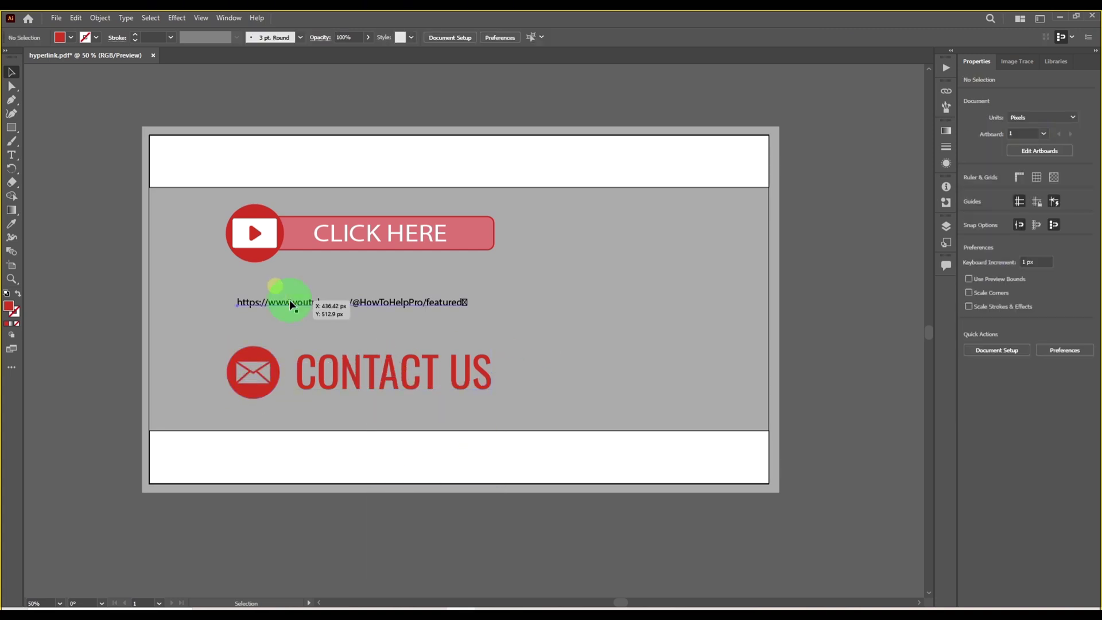
left_click_drag(291, 304, 282, 356)
left_click_drag(456, 355, 490, 401)
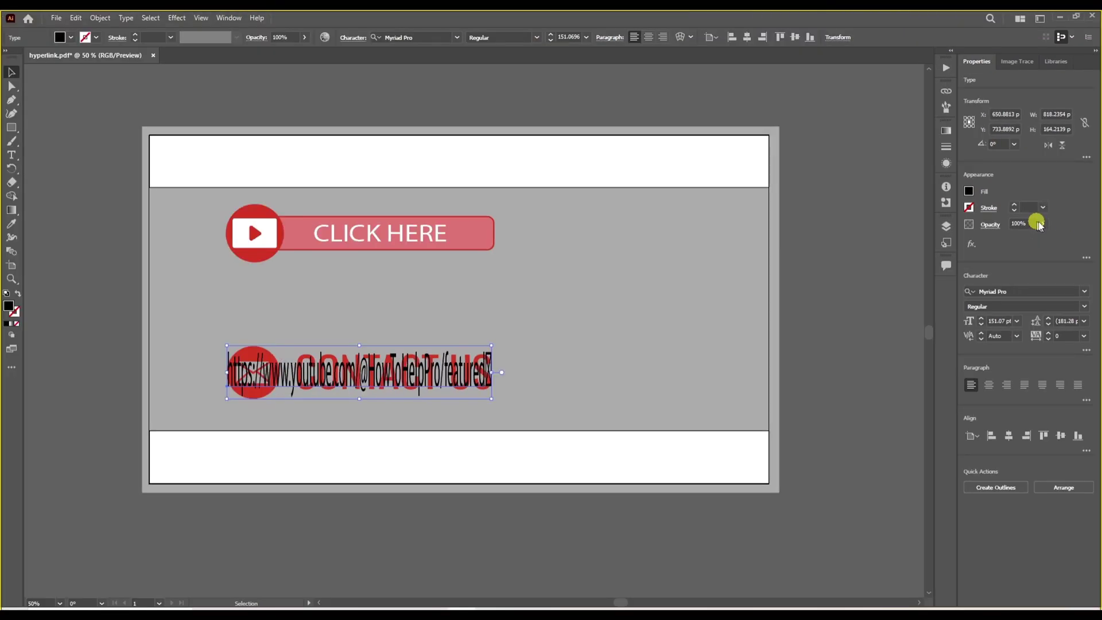
Set the link text's opacity to 0% so it is invisible over CONTACT US
left_click_drag(1038, 237, 1004, 250)
left_click(1043, 225)
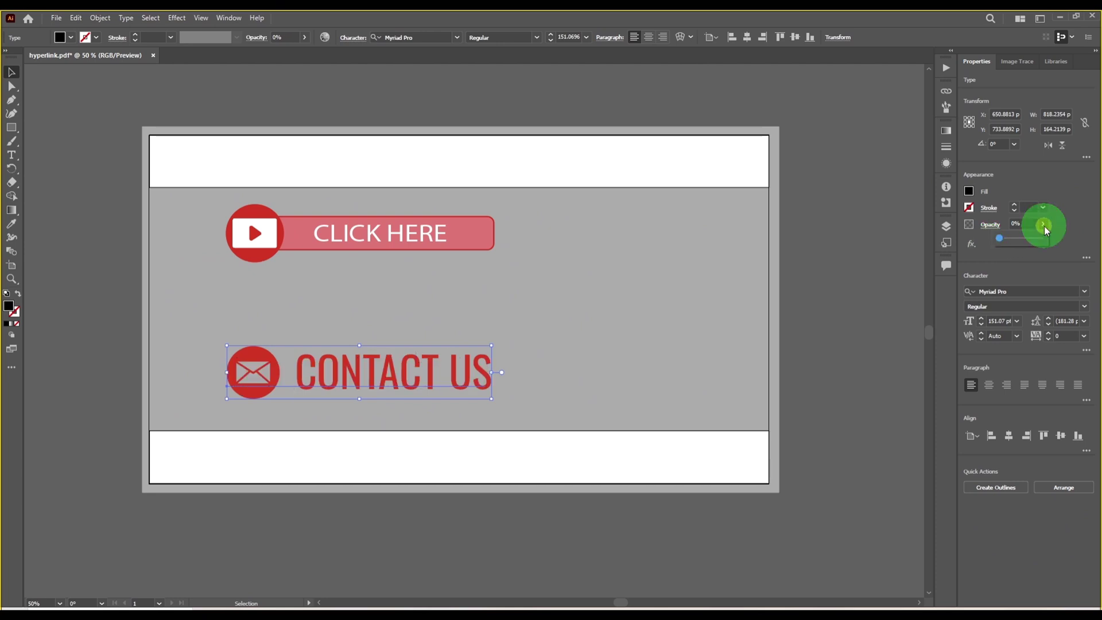
left_click(1039, 19)
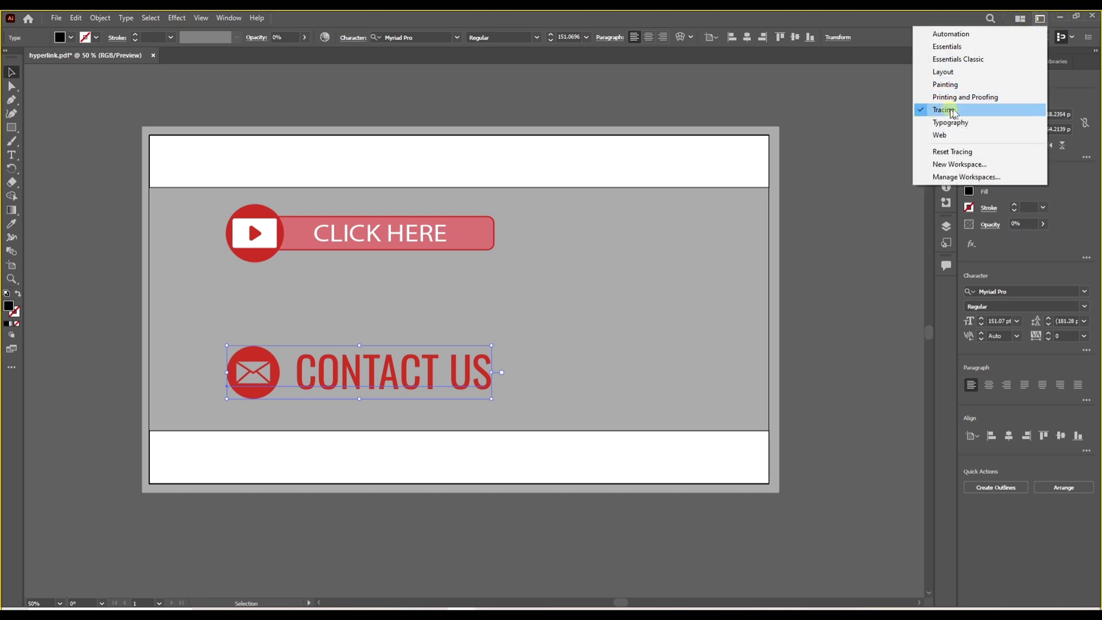
left_click(1037, 19)
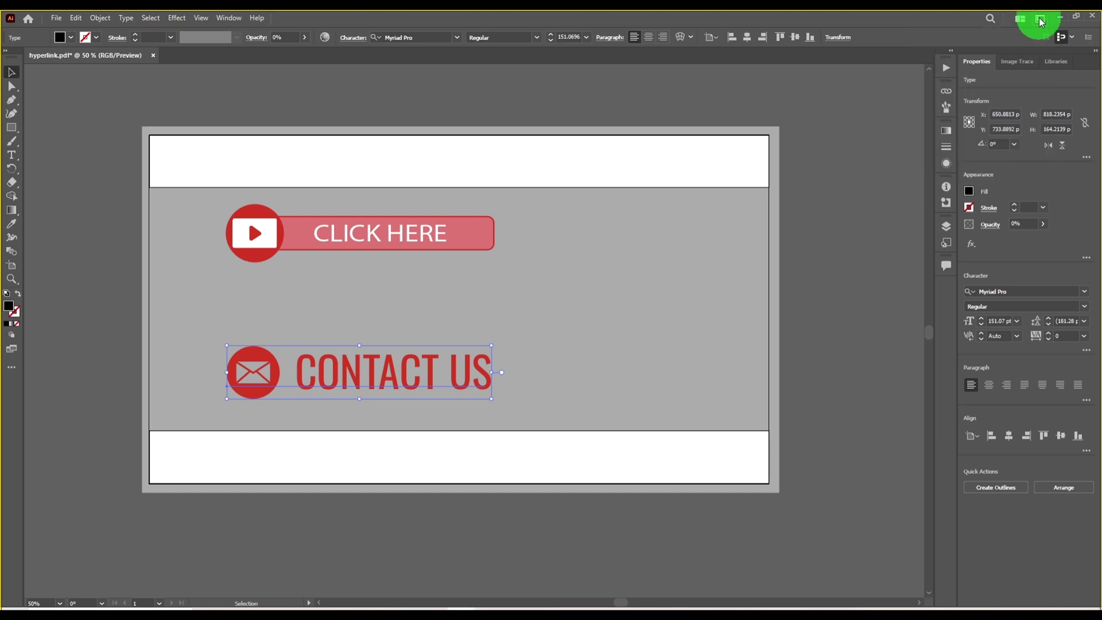
left_click(1037, 20)
left_click(877, 47)
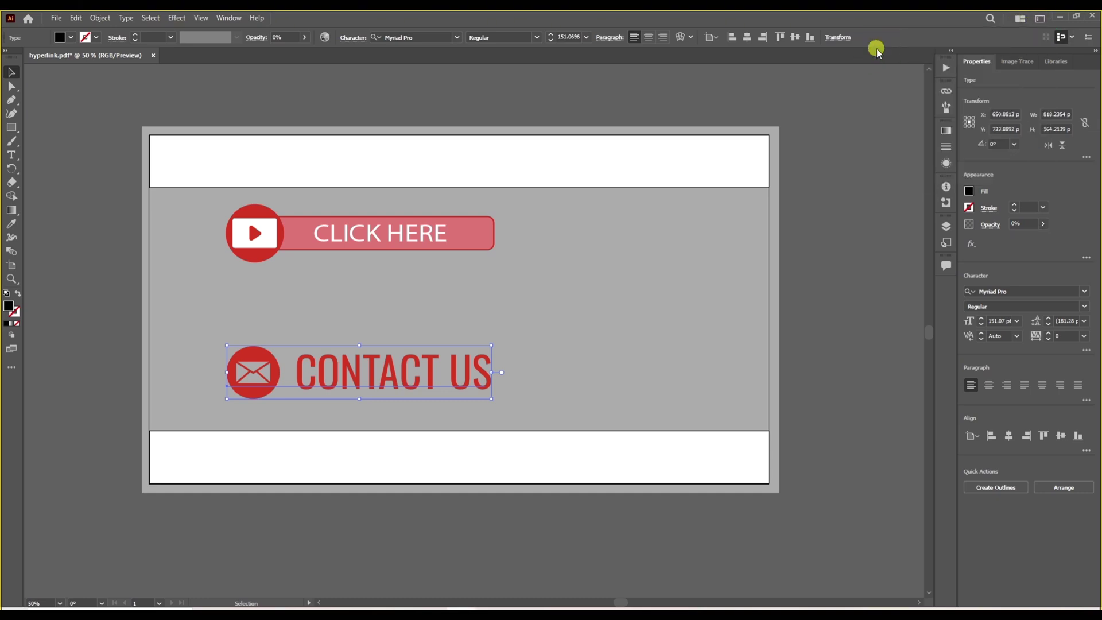
Group the hidden link text together with the CONTACT US graphic
left_click(194, 320)
left_click_drag(196, 305, 453, 401)
right_click(354, 371)
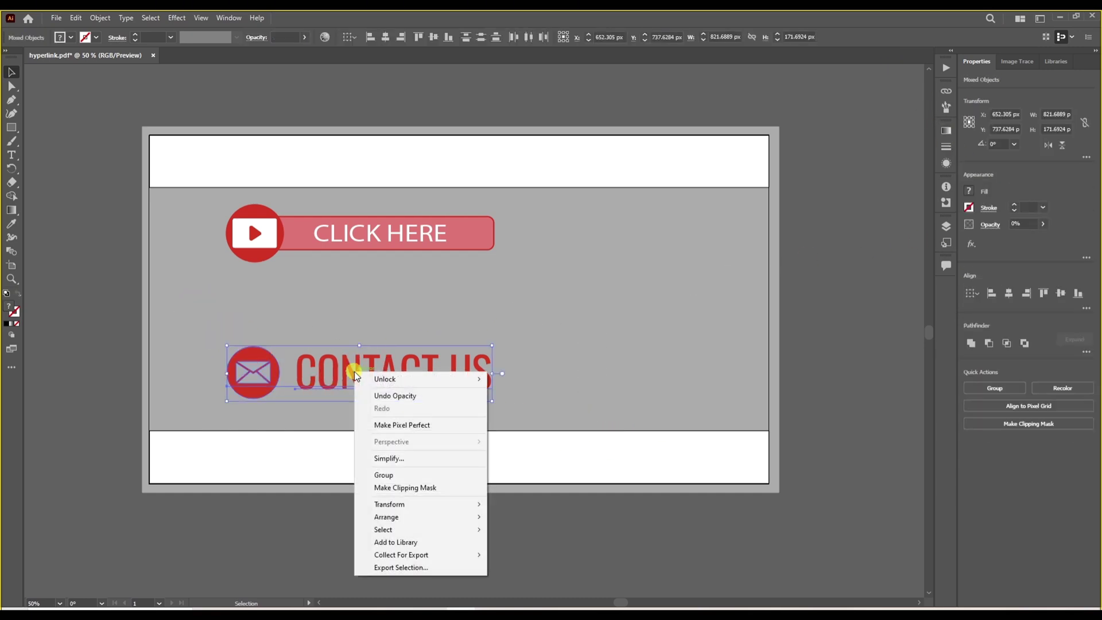
left_click(392, 475)
left_click(568, 310)
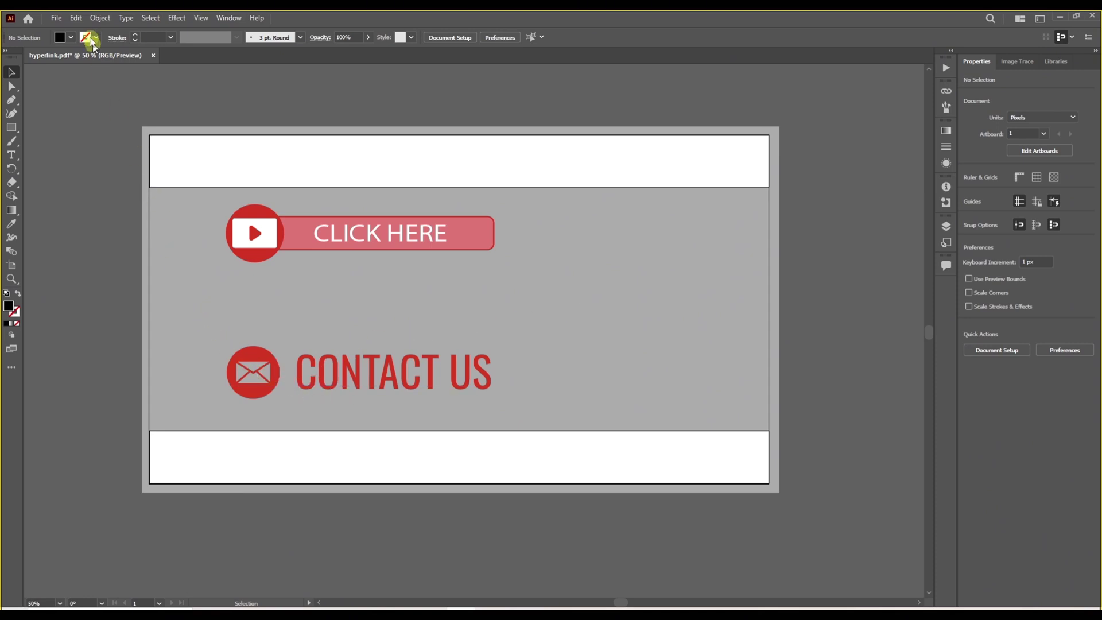
left_click(58, 18)
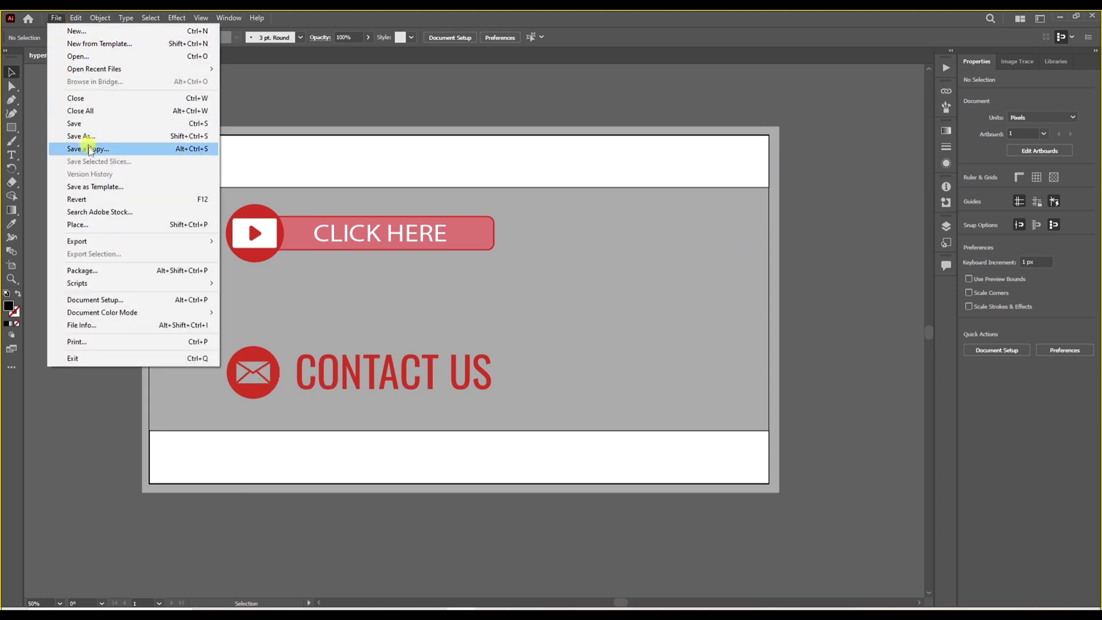
Save the document as an Adobe PDF named hyperlink
left_click(128, 137)
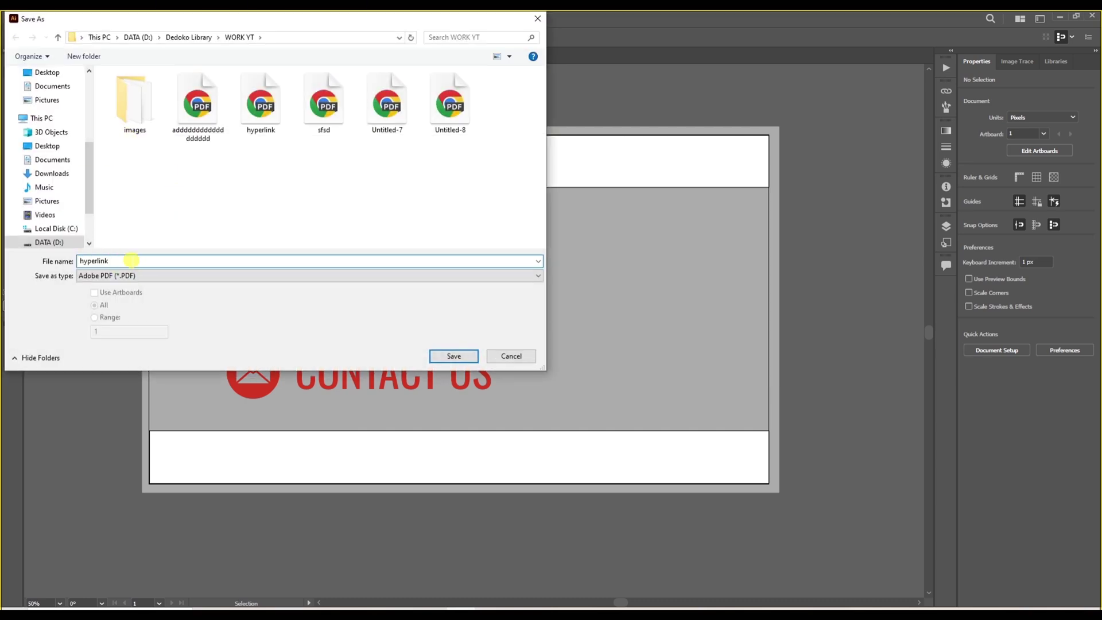
left_click(385, 277)
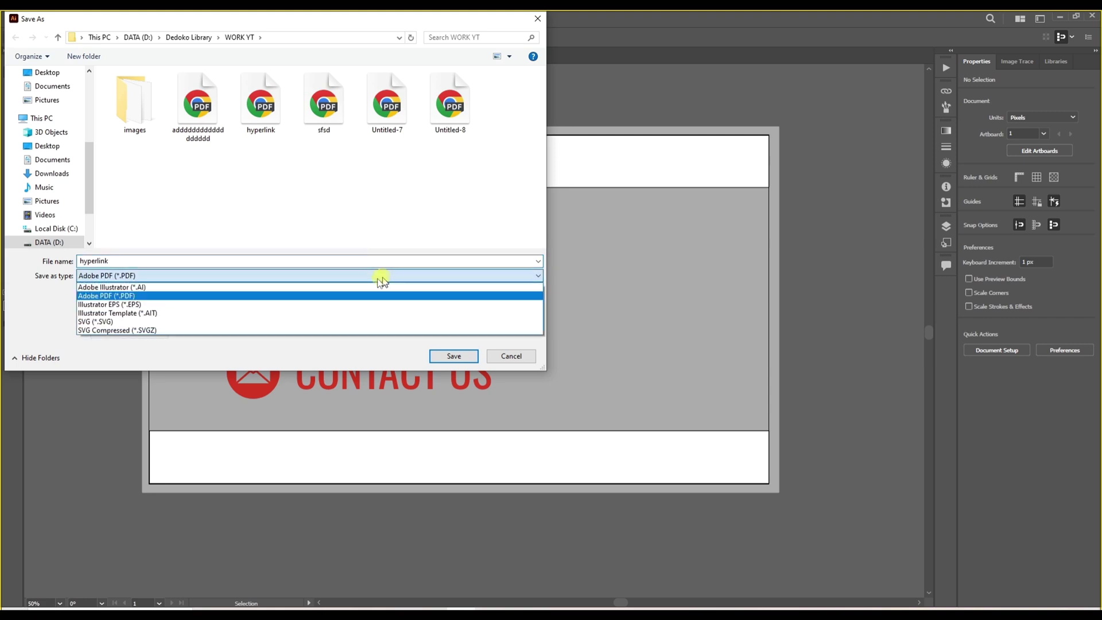
left_click(146, 296)
left_click(453, 356)
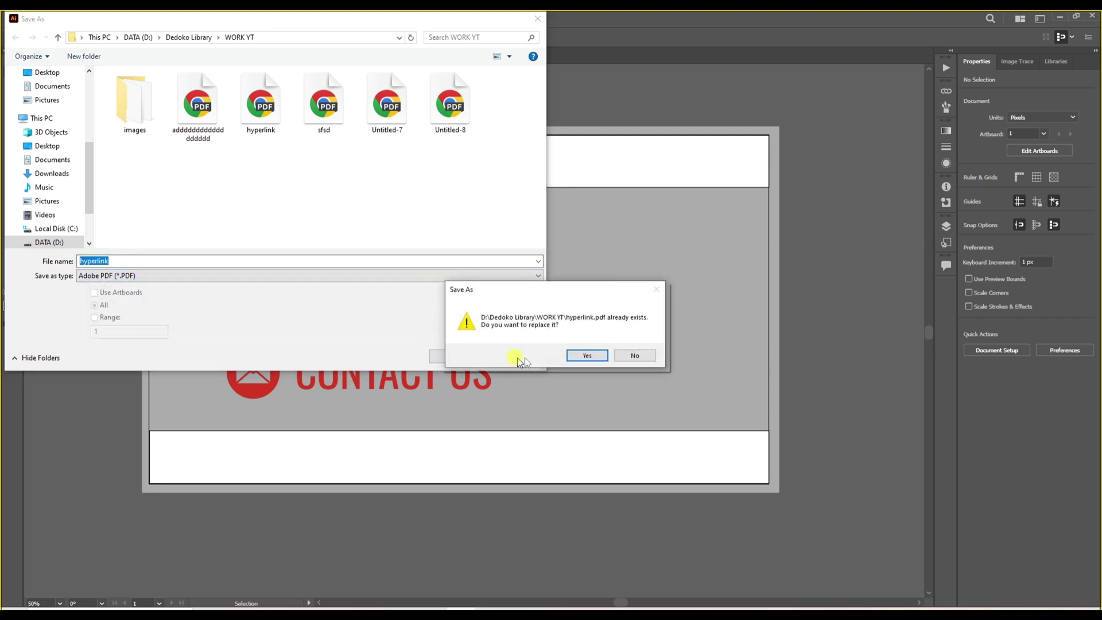
Replace hyperlink.pdf using [Illustrator Default], Acrobat 7 compatibility and Optimize for Fast Web View
left_click(584, 355)
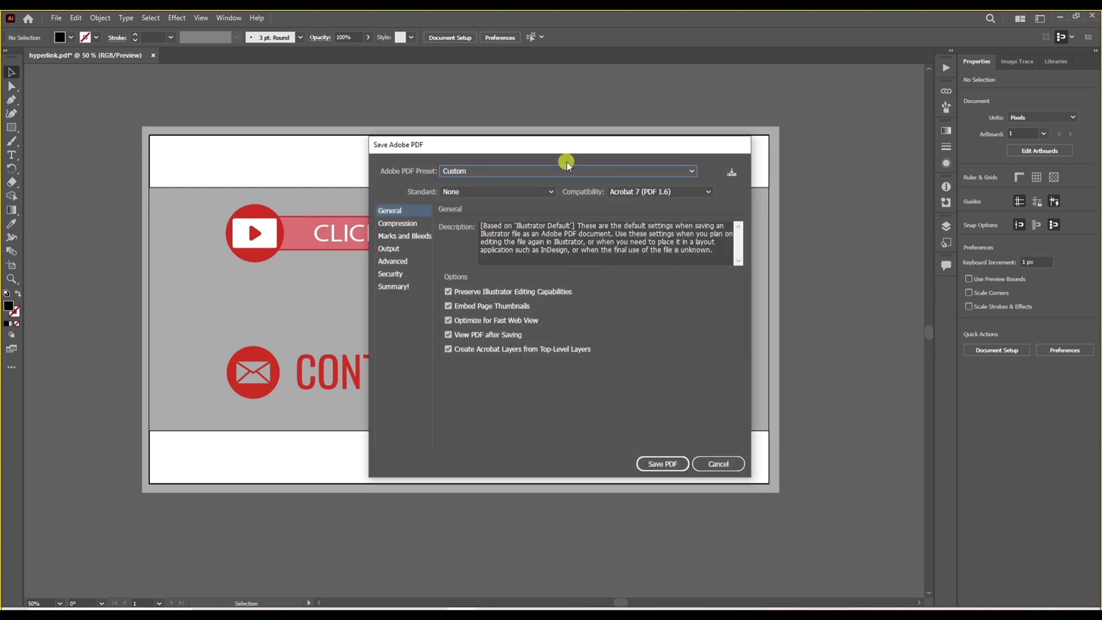
left_click(548, 170)
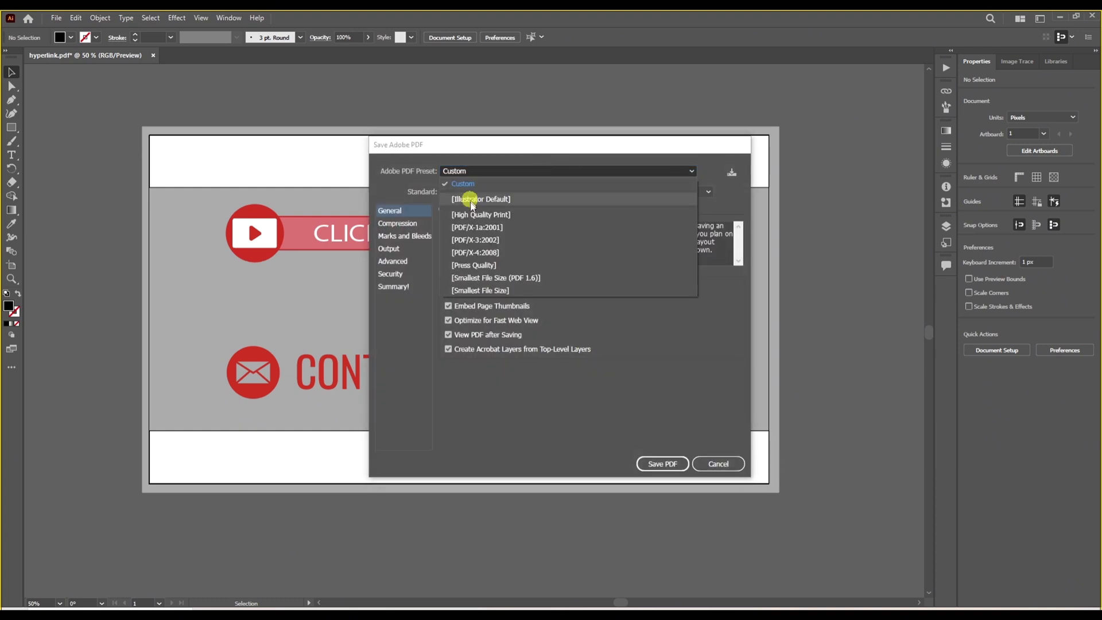
left_click(515, 200)
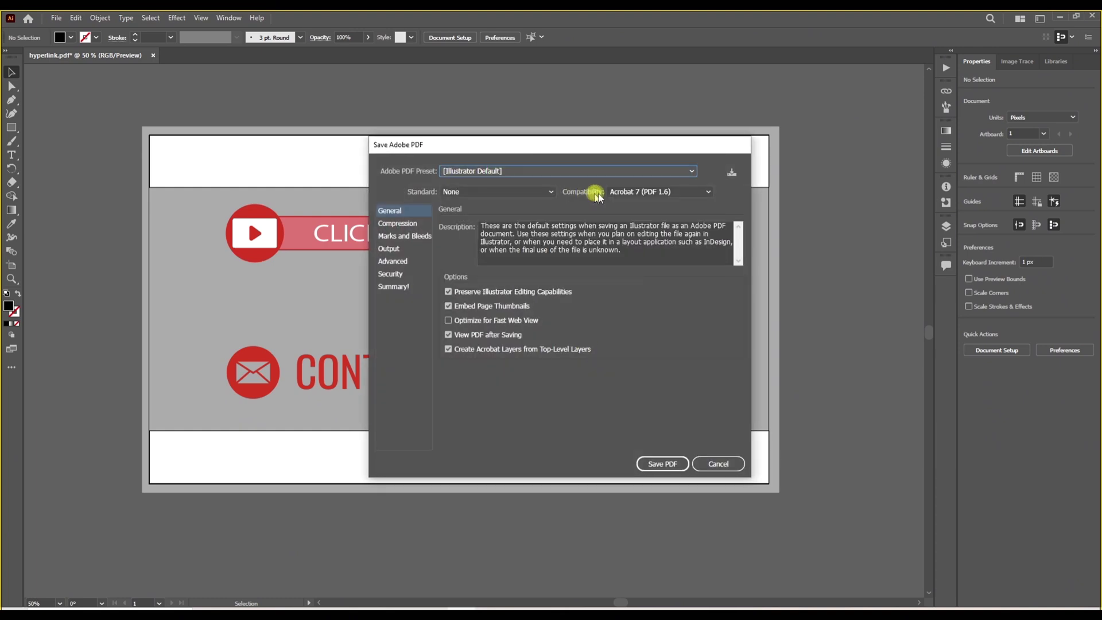
left_click(660, 192)
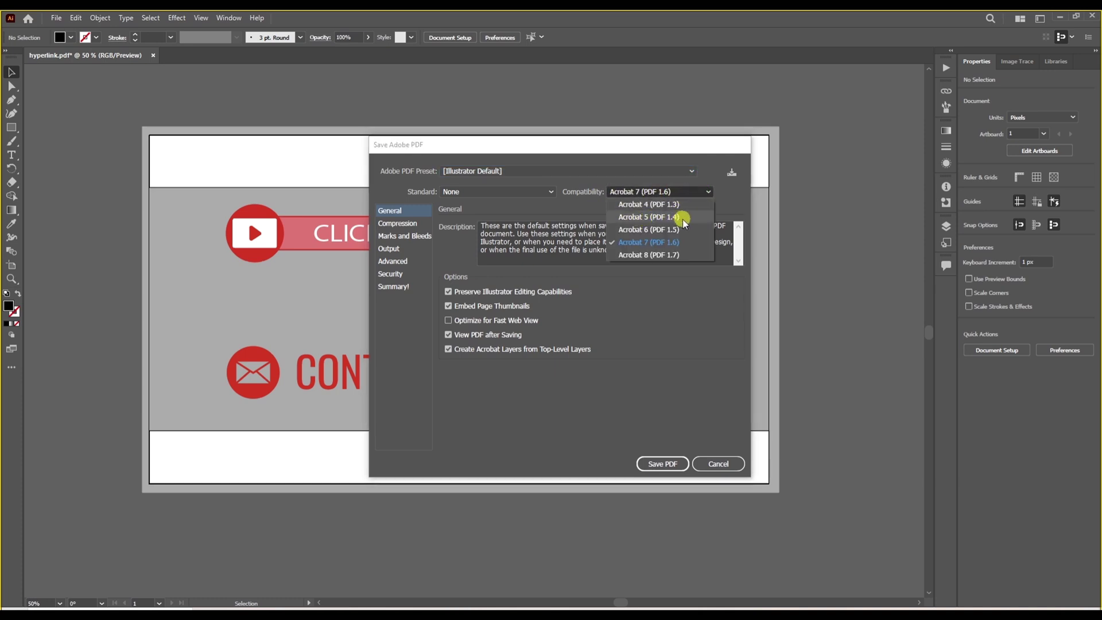
left_click(703, 190)
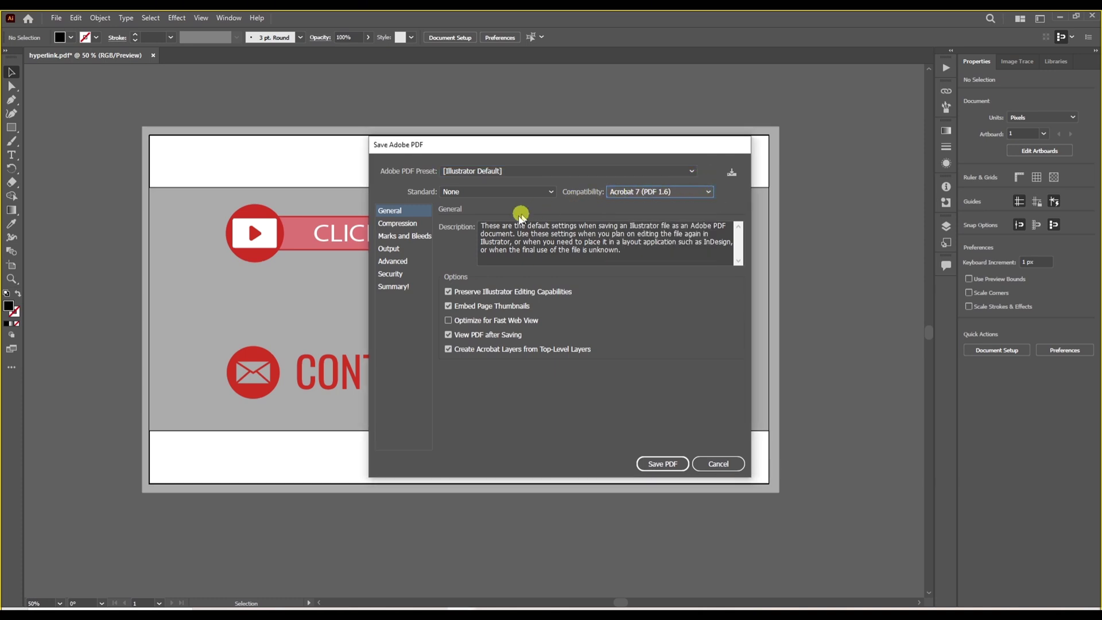
left_click(448, 321)
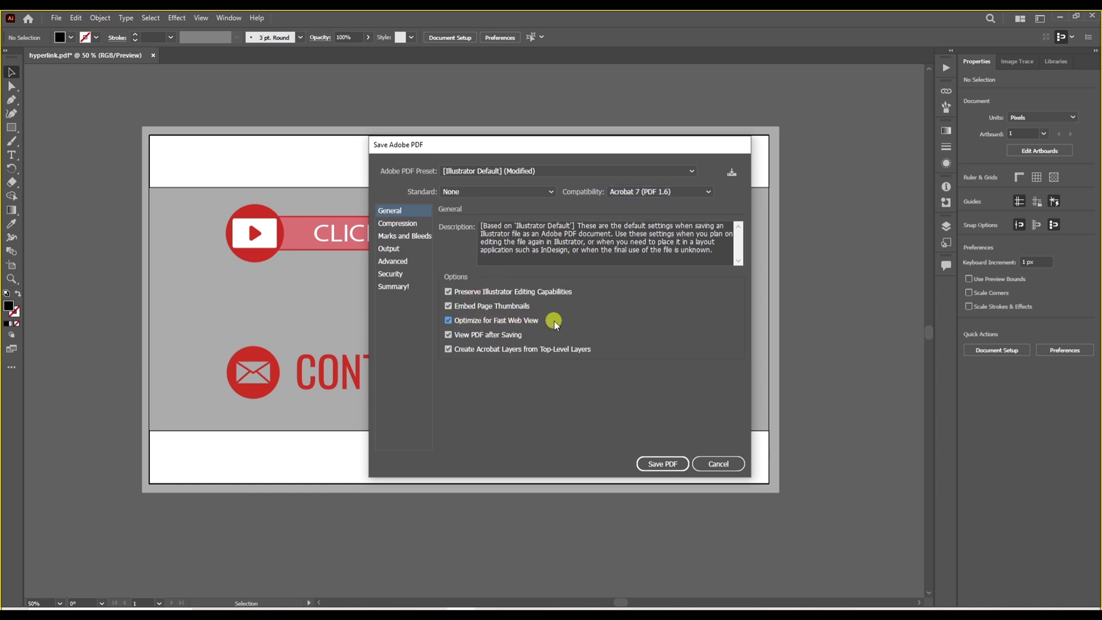
left_click(660, 463)
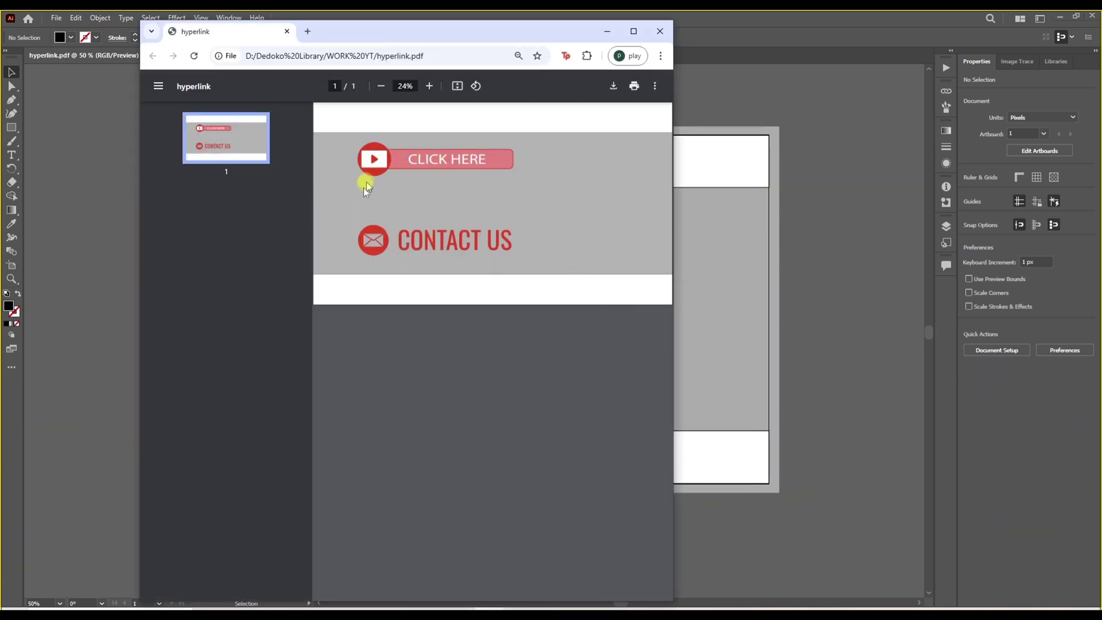
Follow the CONTACT US link in the PDF to YouTube, then close Chrome
left_click(422, 239)
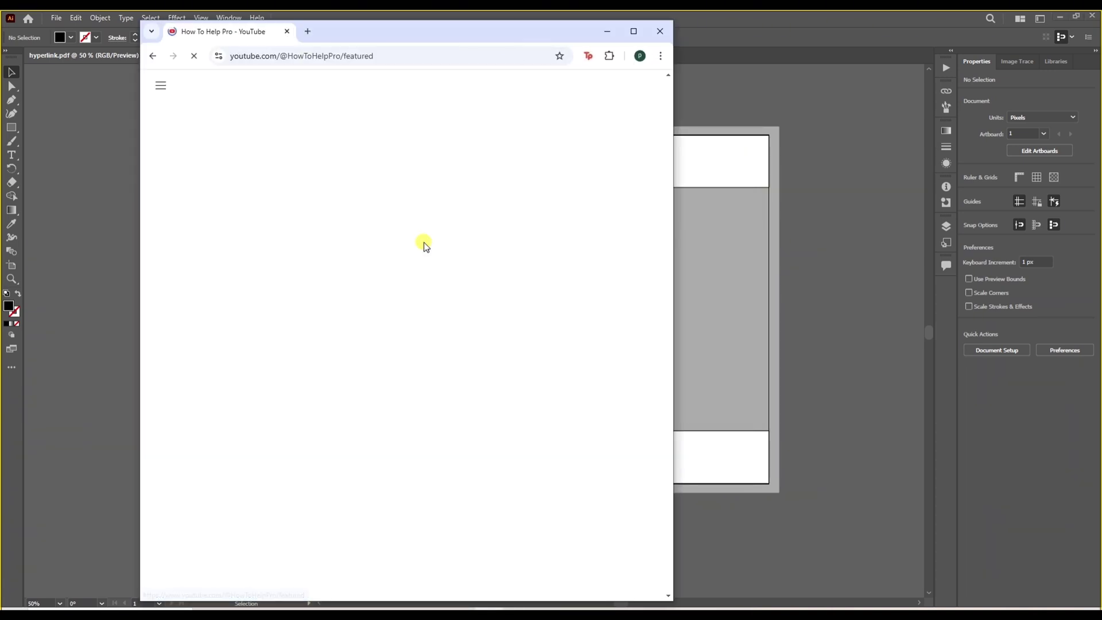
left_click(657, 33)
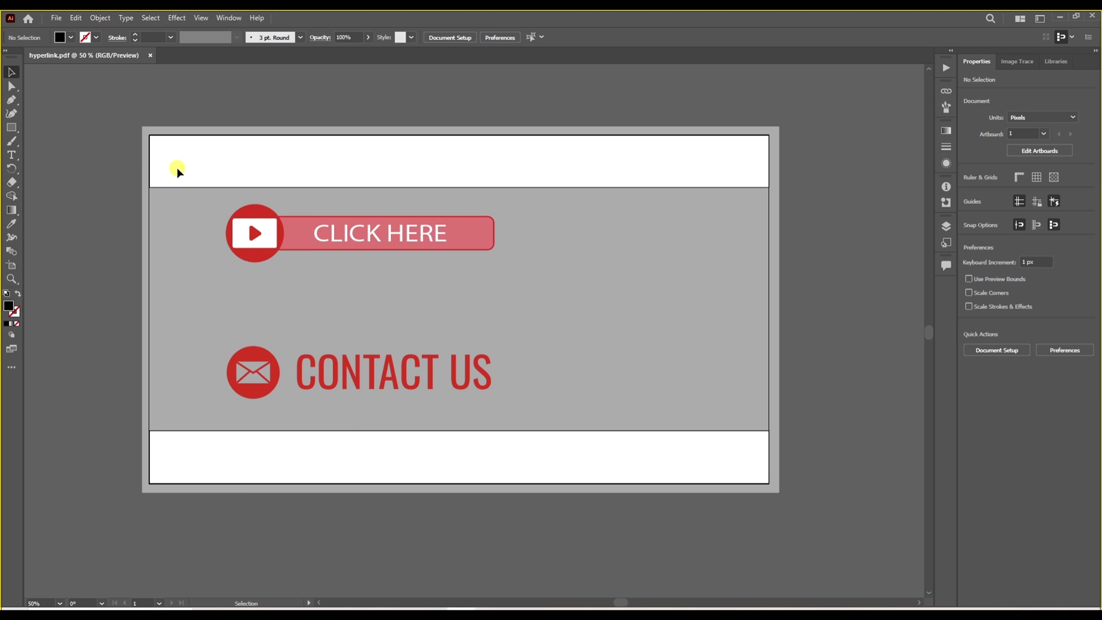
Group the CLICK HERE button's icon and label into one object
left_click_drag(176, 170, 435, 281)
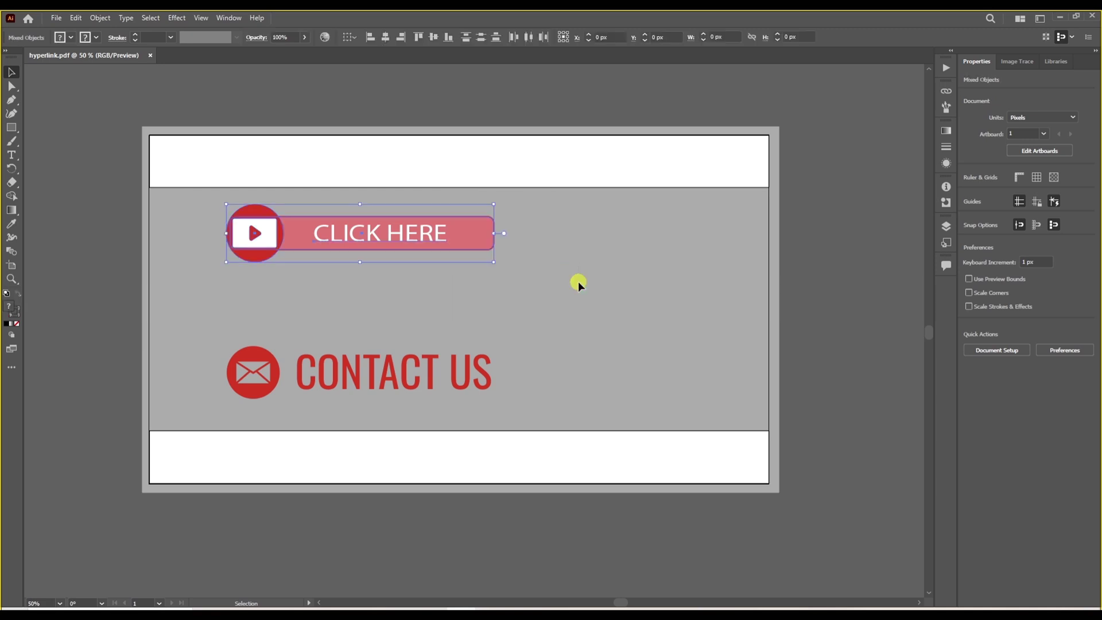
right_click(308, 227)
left_click(340, 329)
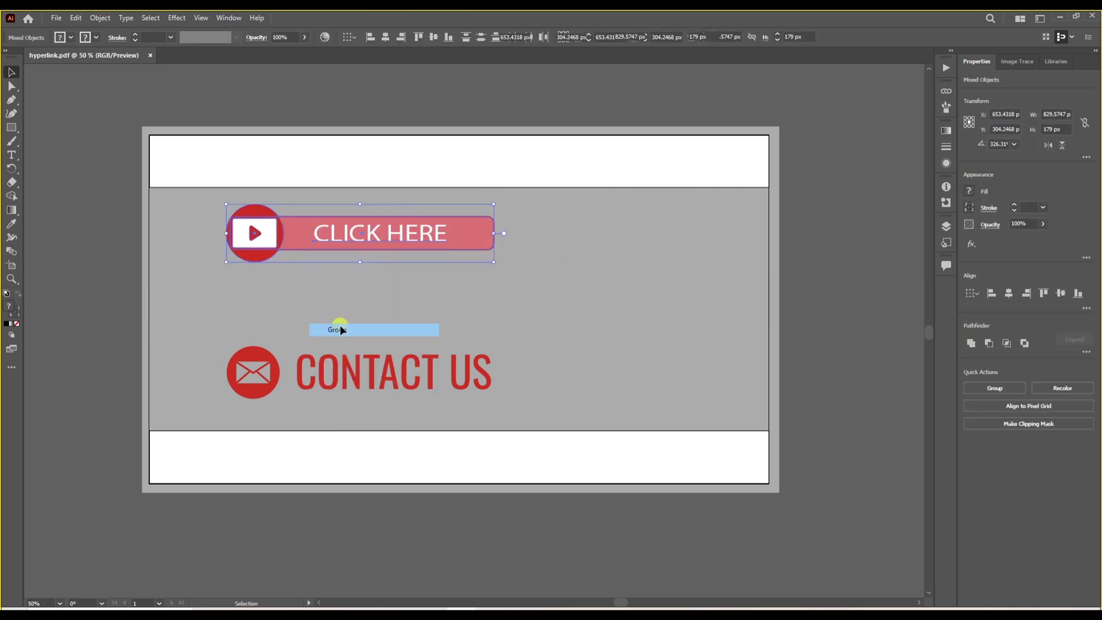
left_click(570, 258)
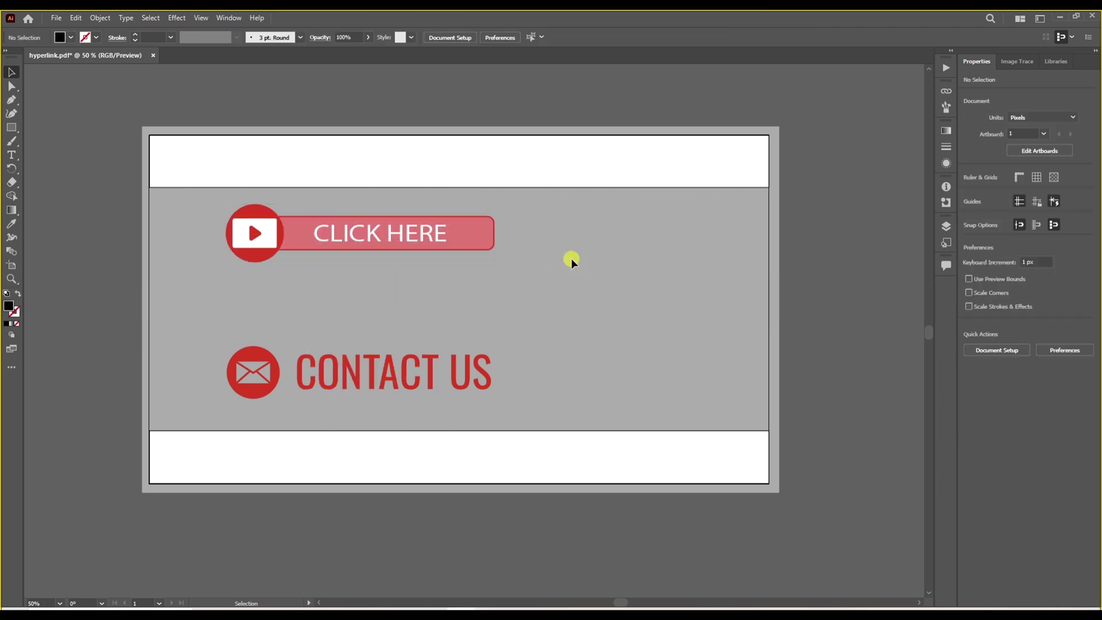
Make a slice from the grouped CLICK HERE button with Object > Slice > Make
left_click(404, 237)
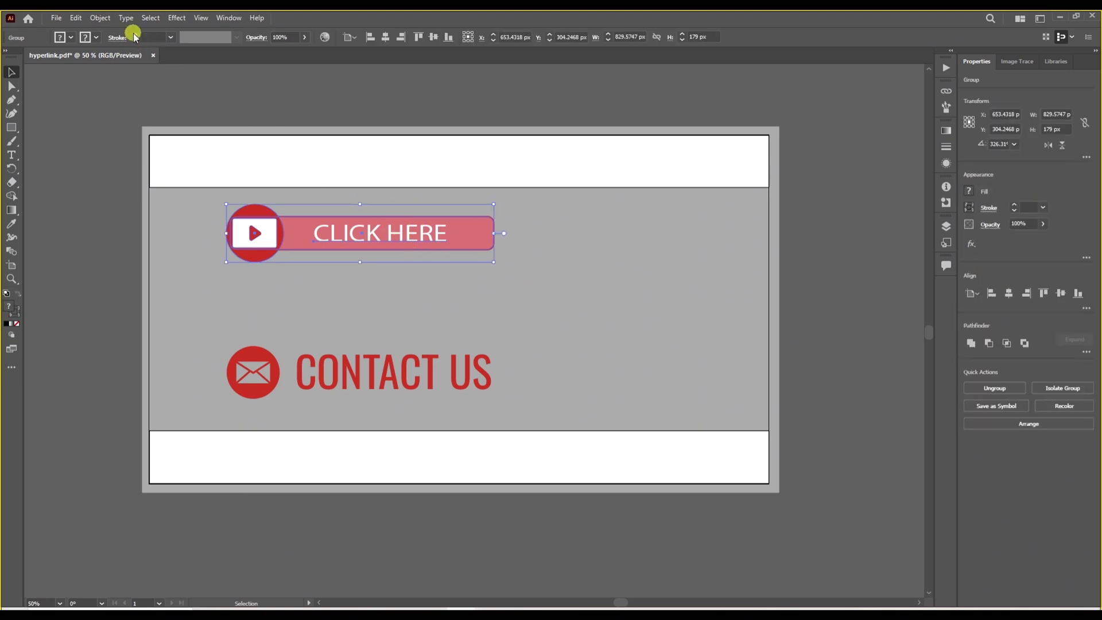
left_click(99, 20)
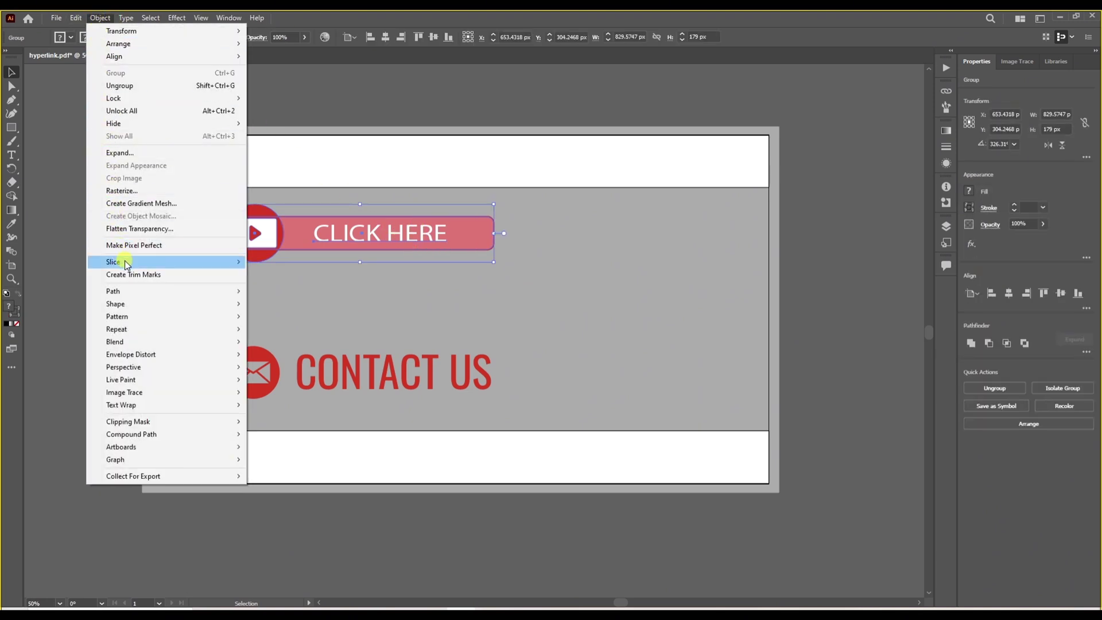
mouse_move(123, 265)
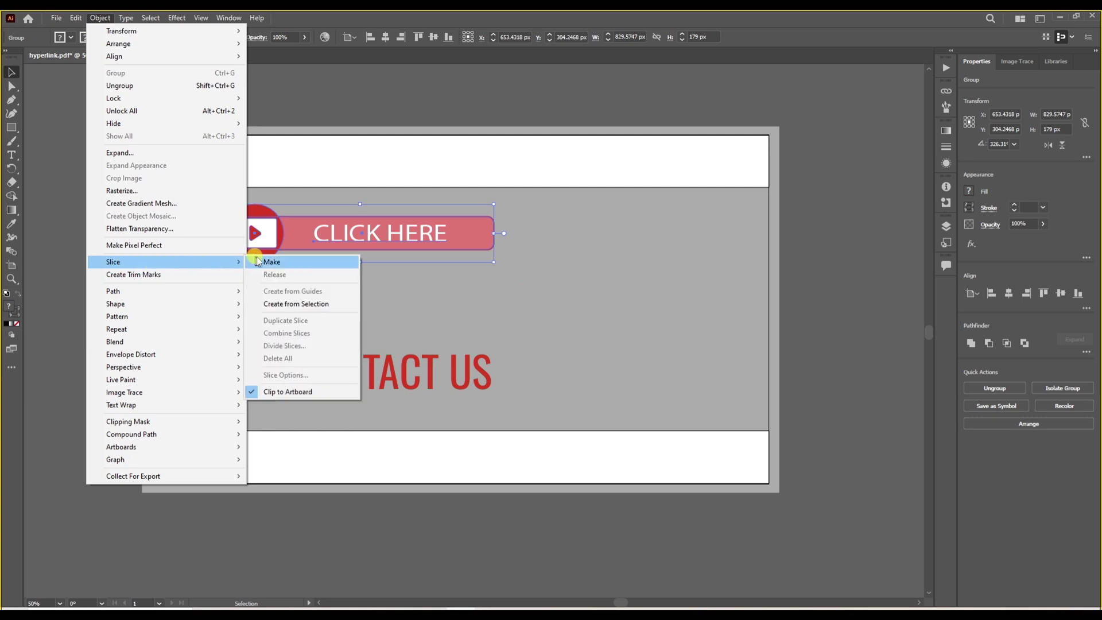
left_click(289, 262)
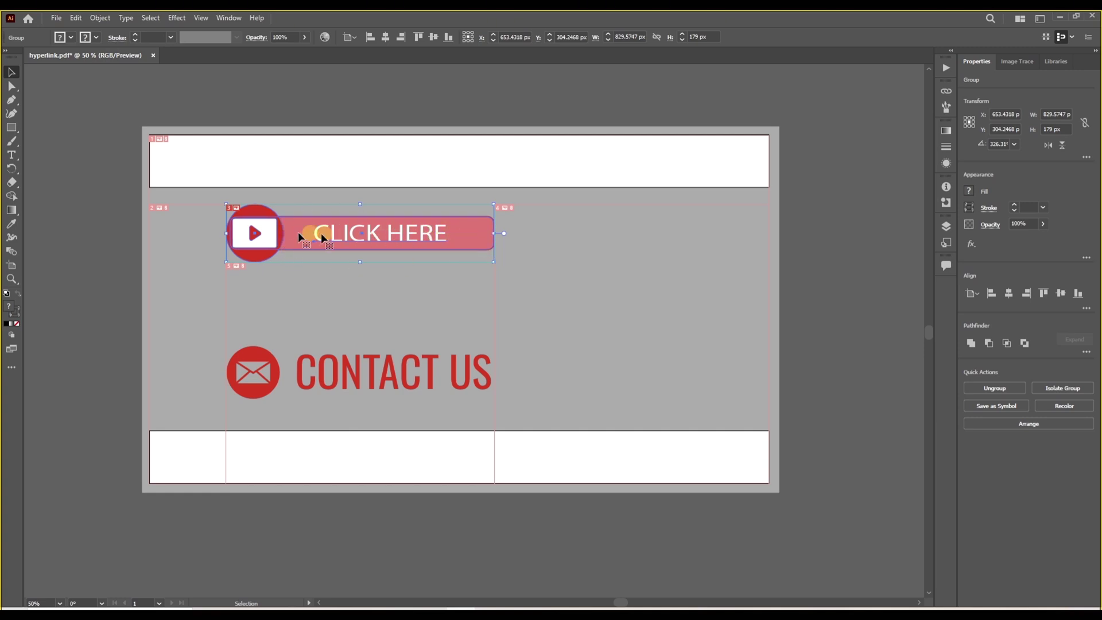
Open File > Export > Save for Web (Legacy) to preview the sliced artboard
left_click(54, 18)
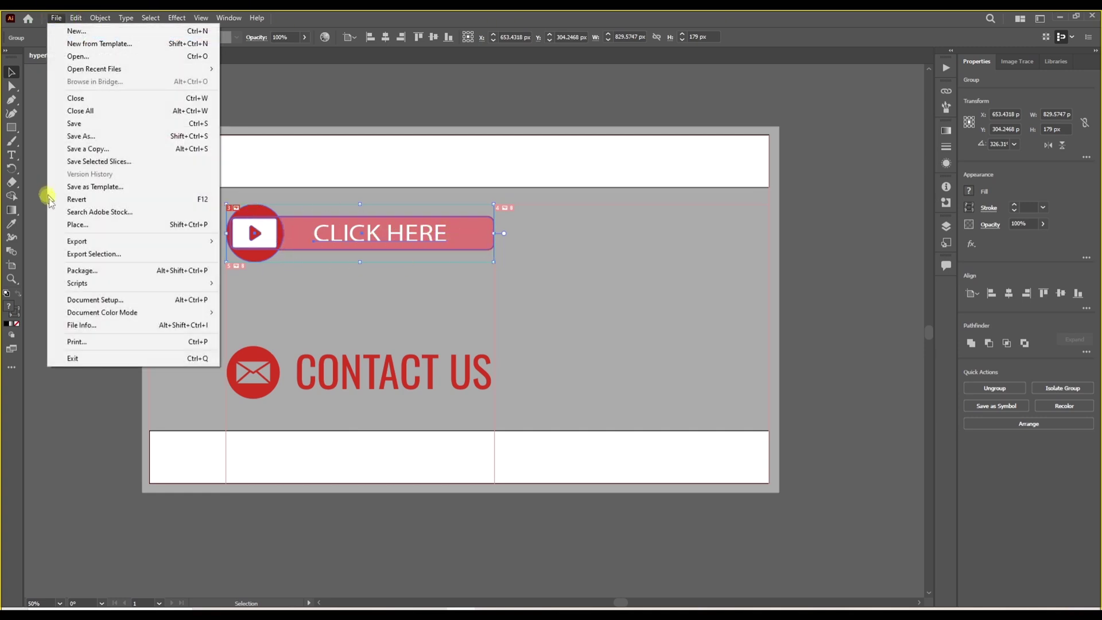
mouse_move(99, 244)
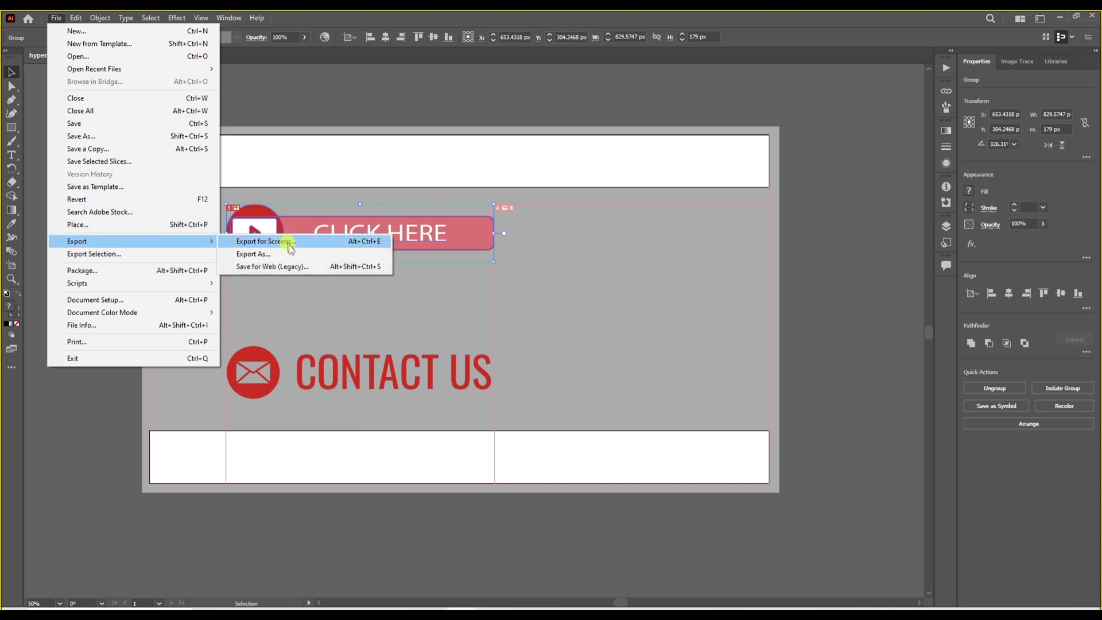
left_click(326, 267)
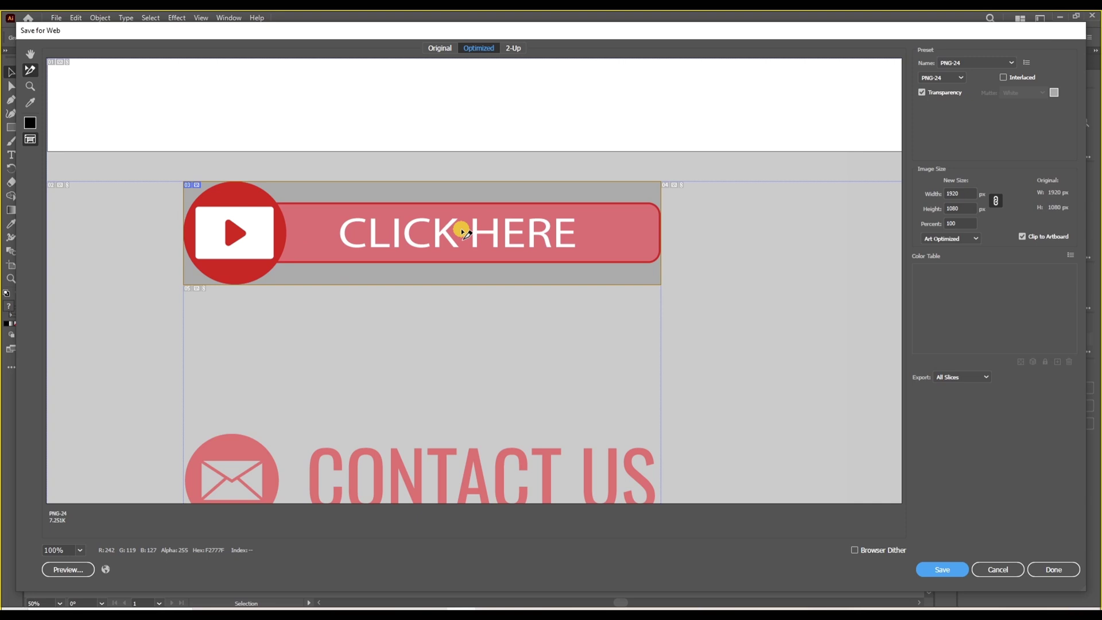
Name the CLICK HERE slice Youtube button, paste the YouTube channel URL, and set alt text Youtube
double_click(420, 232)
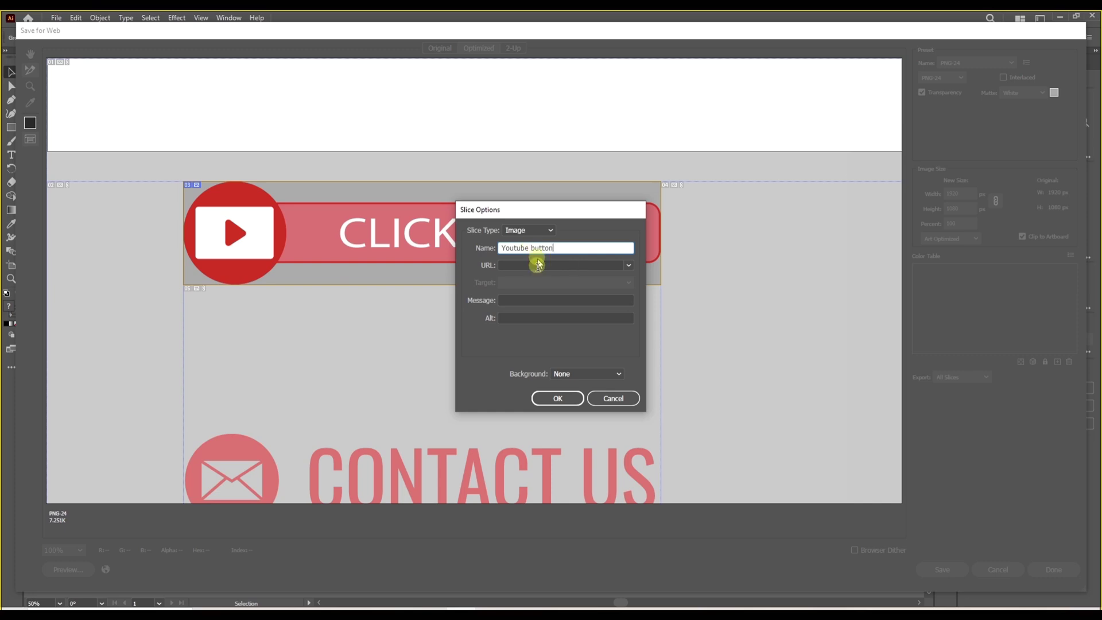
left_click(560, 265)
type("https://www.youtube.com/@HowToHelpPro/featured")
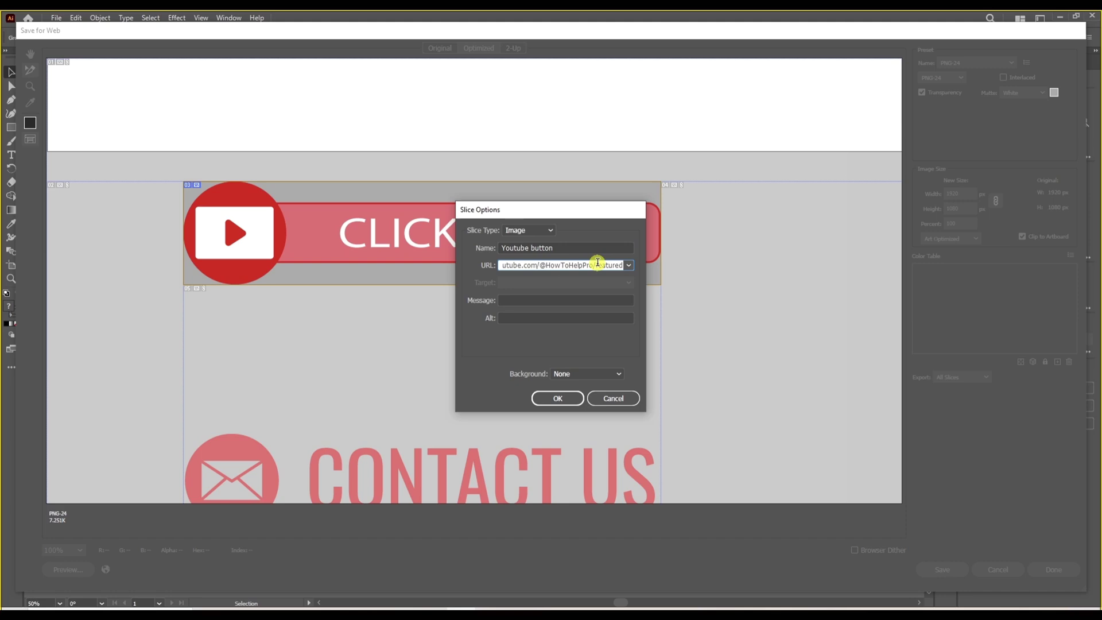
left_click_drag(597, 262, 502, 267)
left_click(564, 267)
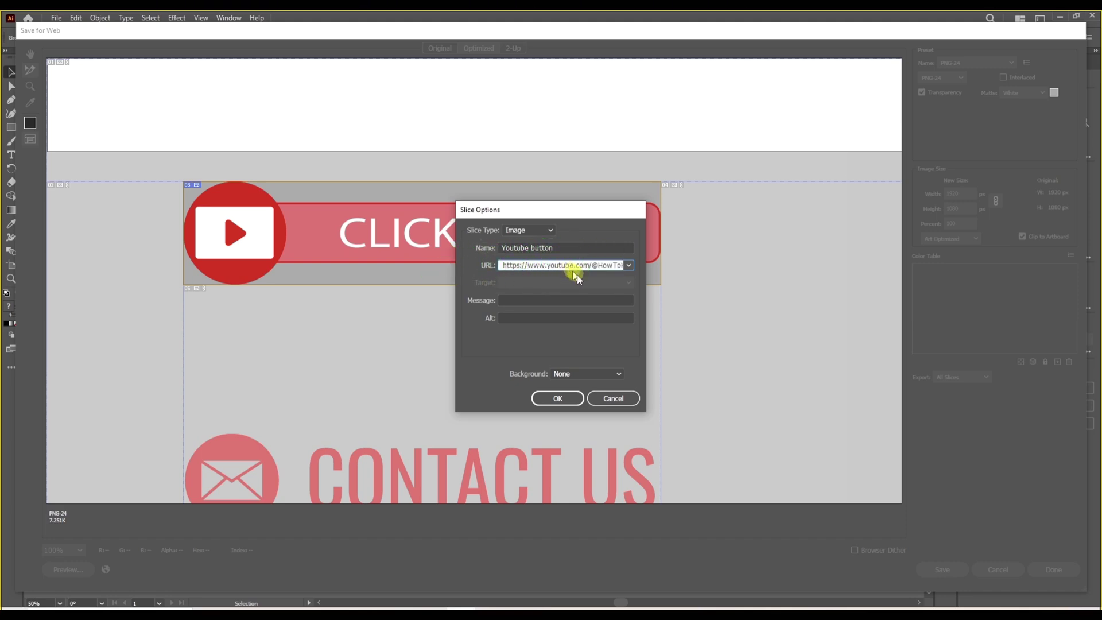
left_click(520, 299)
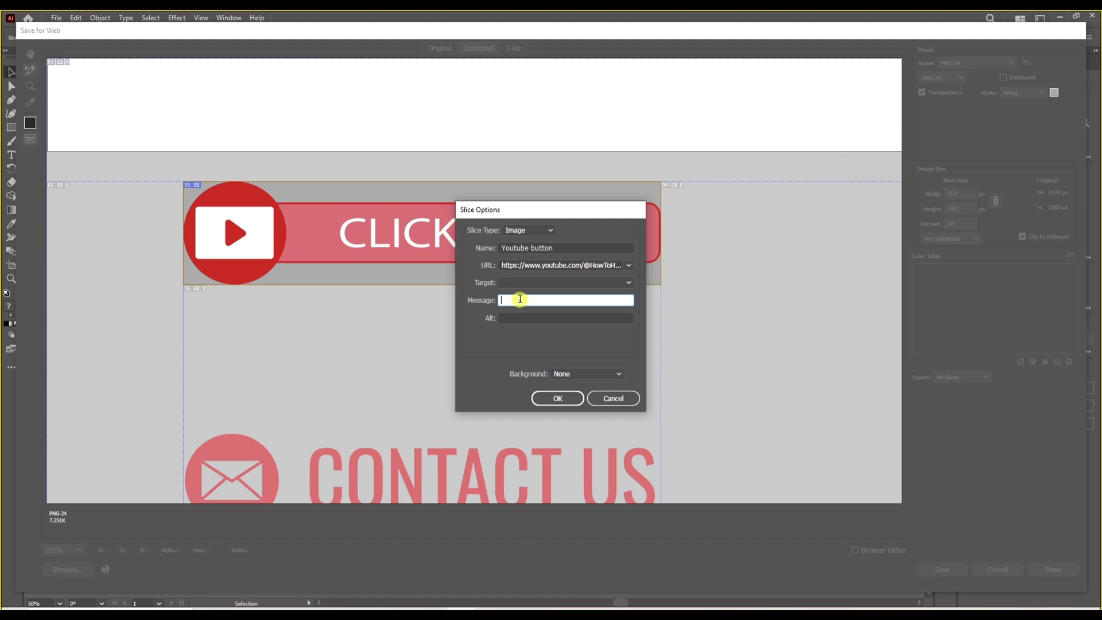
left_click(514, 318)
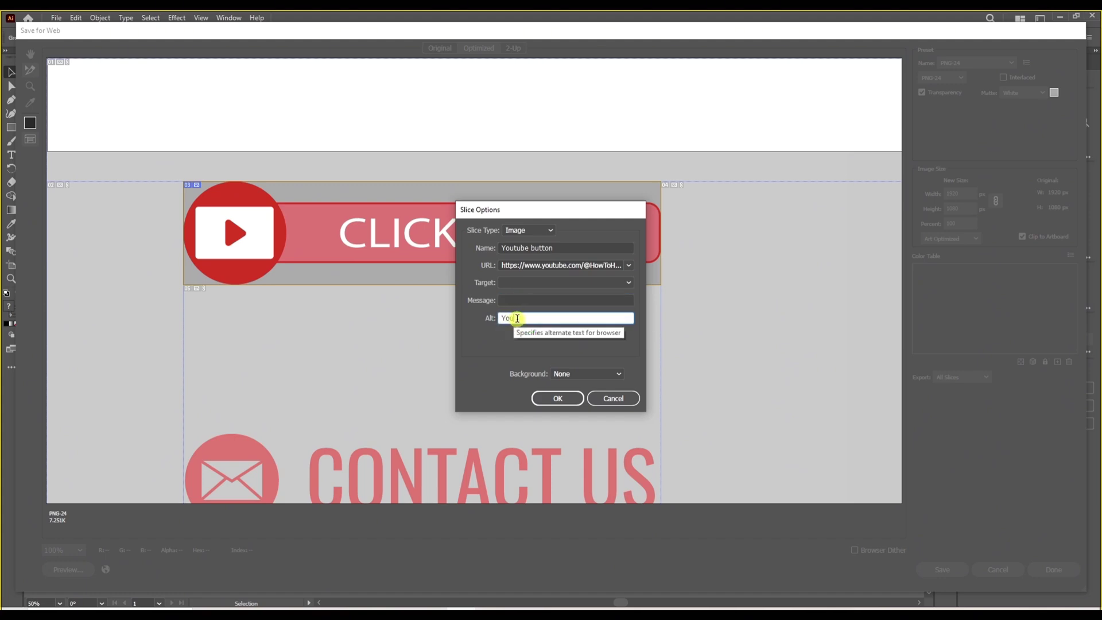
type("Youtube")
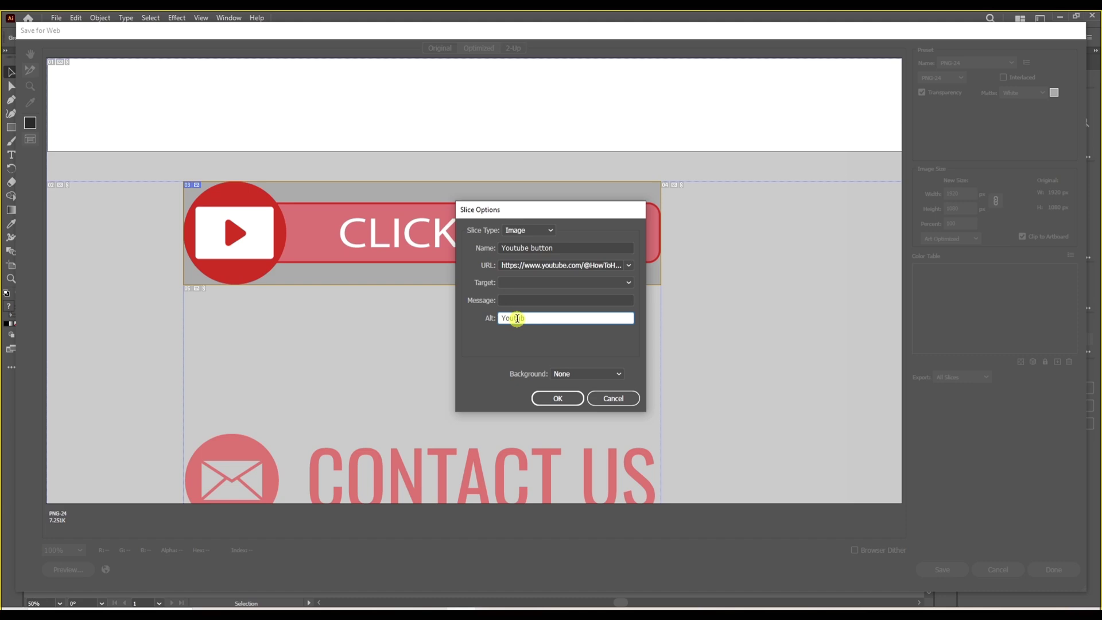
left_click(558, 398)
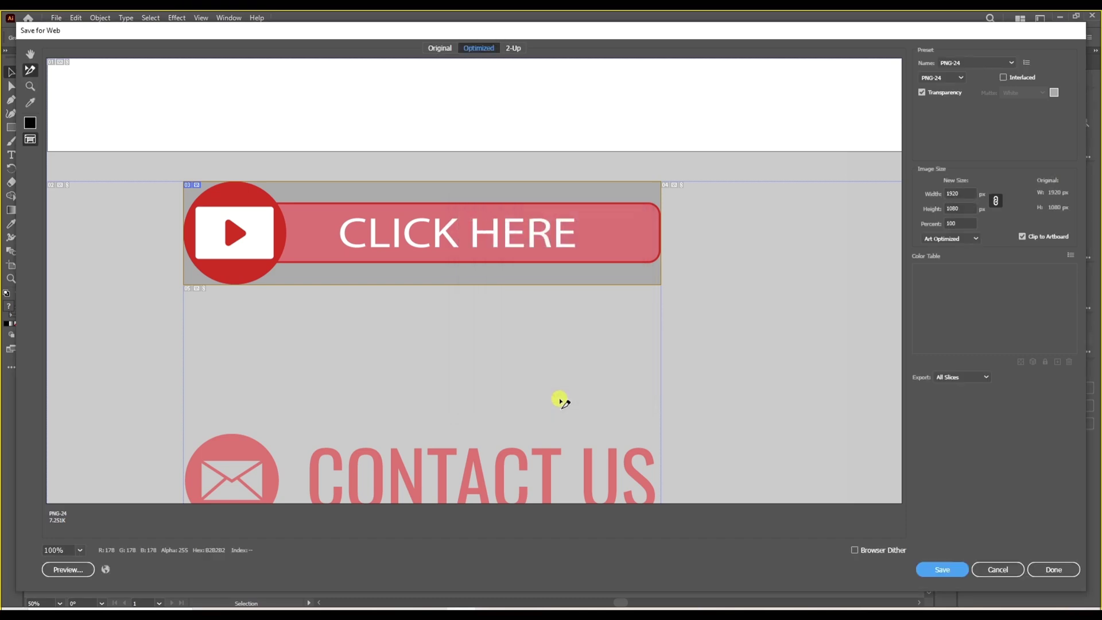
Preview the exported hyperlink.html page in the default browser
left_click(76, 570)
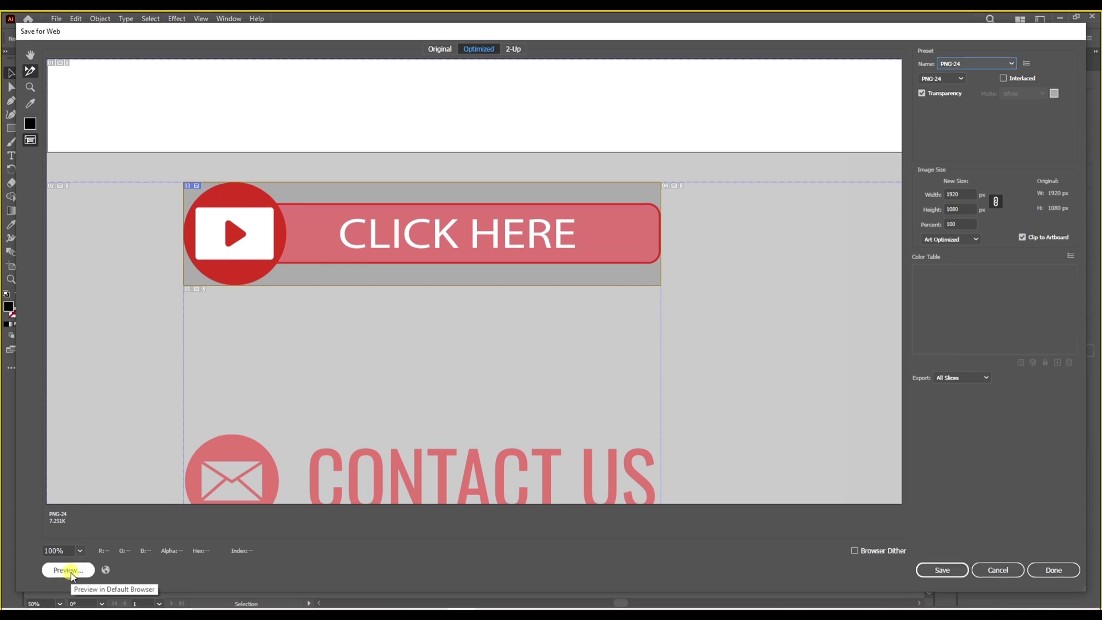
left_click(69, 570)
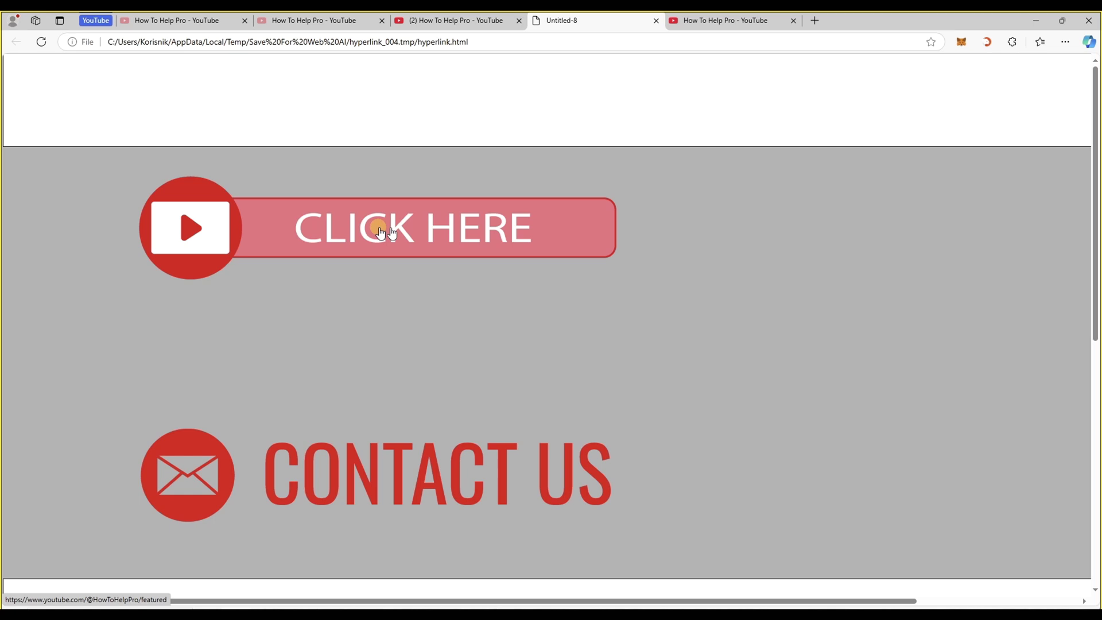
Open the CLICK HERE link in a new tab, close the duplicate tab, and confirm the YouTube channel loads
right_click(474, 235)
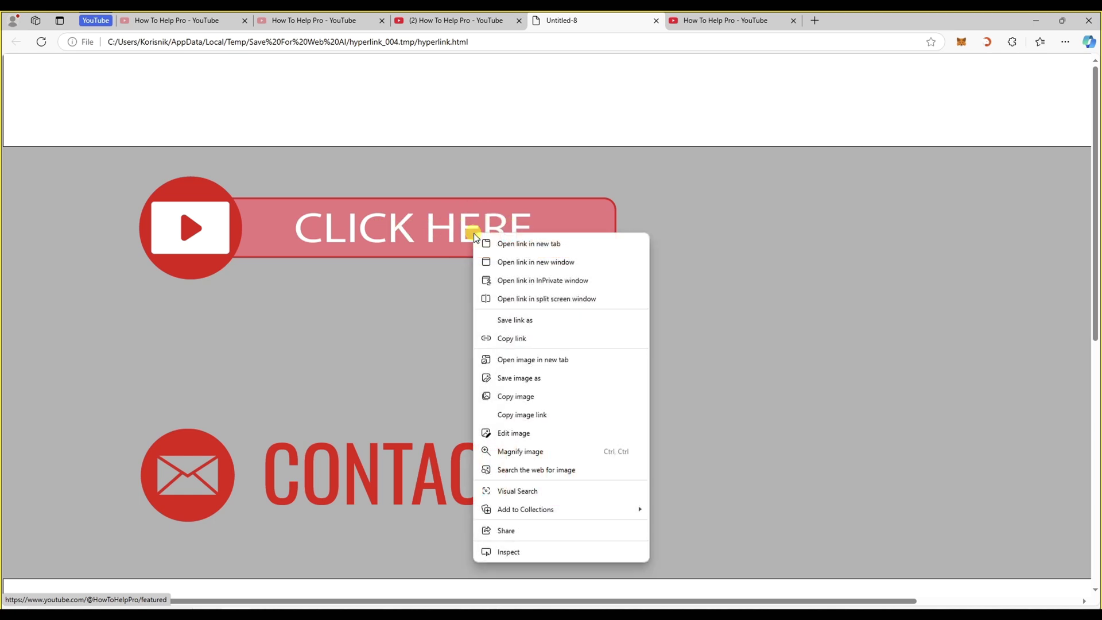
left_click(503, 243)
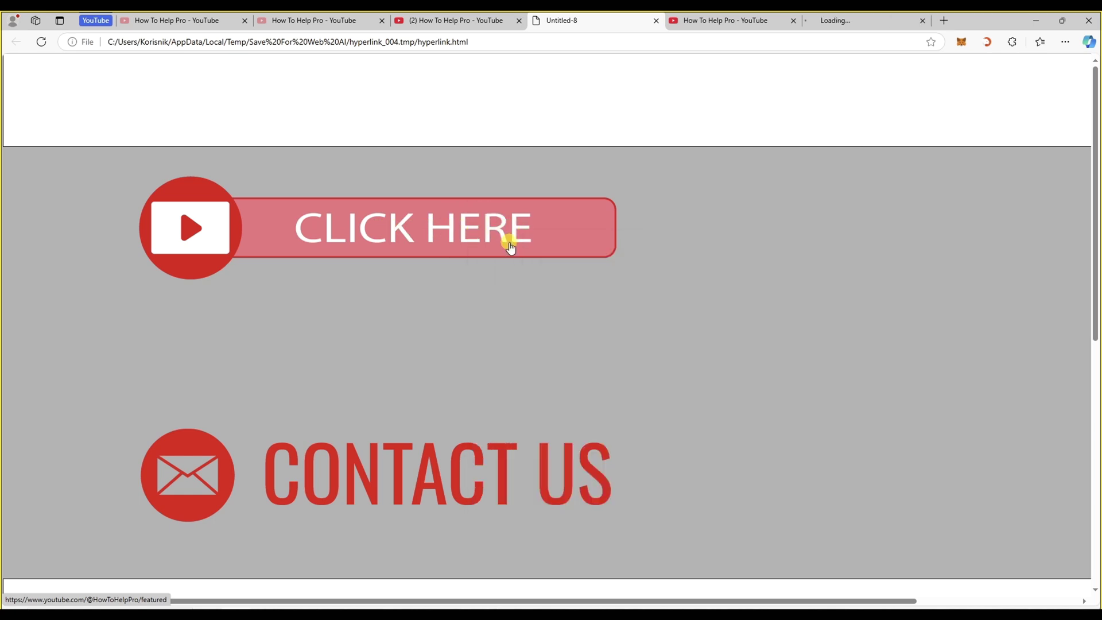
left_click(793, 23)
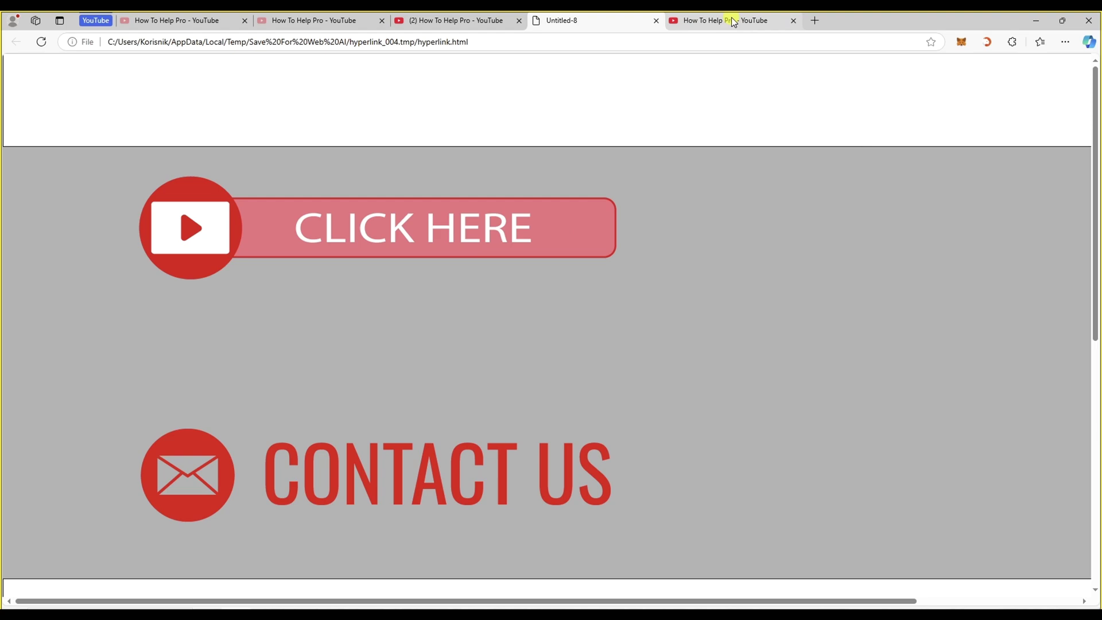
left_click(734, 22)
Go back to hyperlink.html, scroll down and select the page's HTML source
left_click(17, 43)
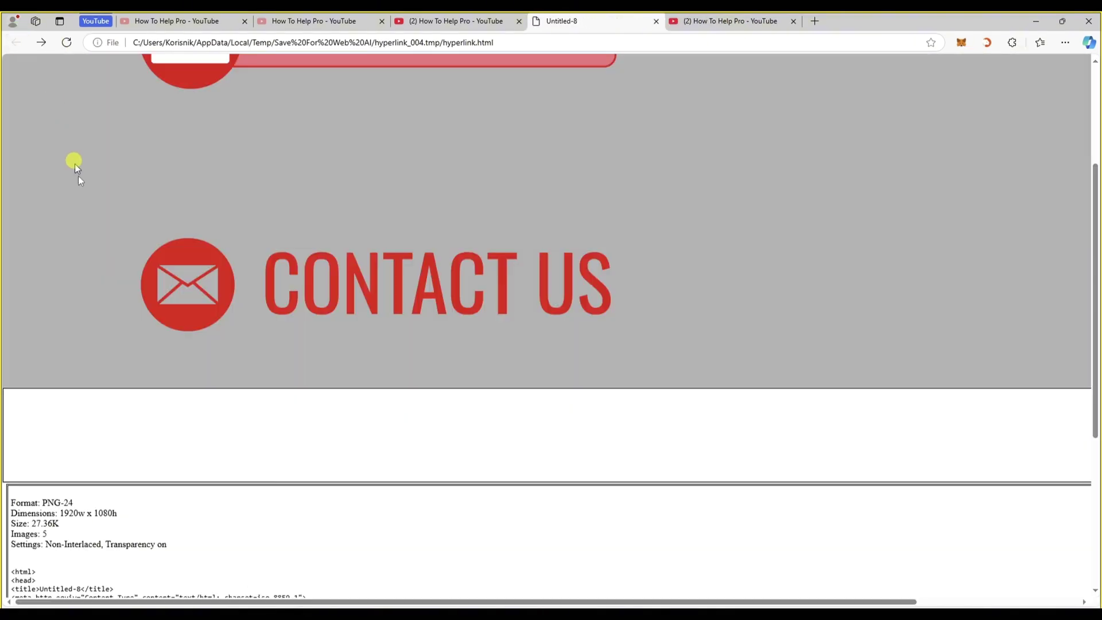
scroll(75, 390, "down", 3)
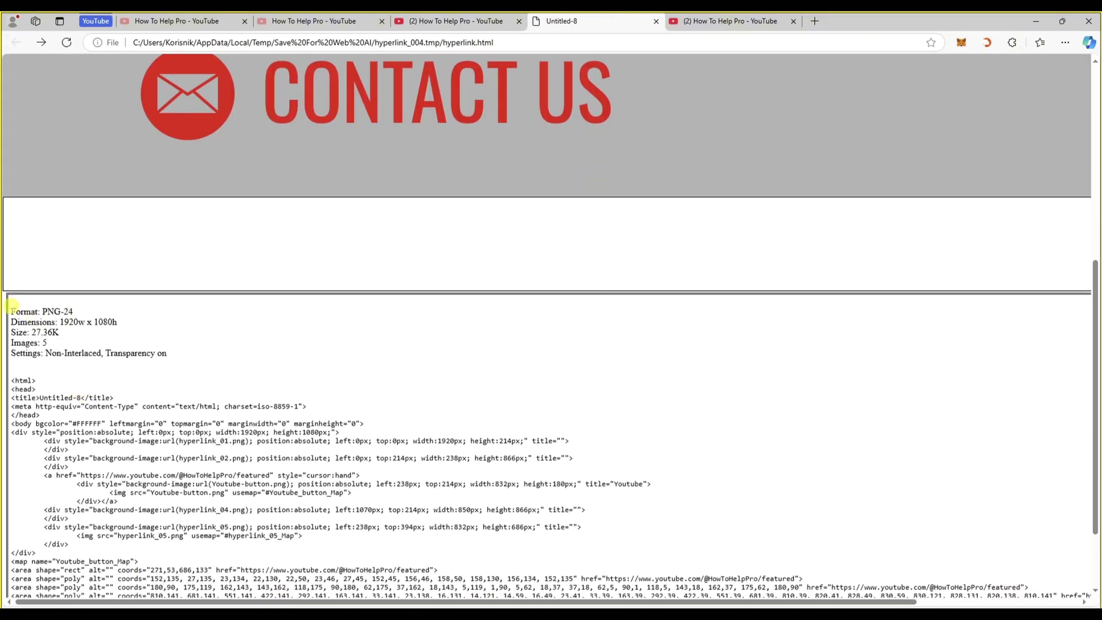
scroll(12, 305, "down", 2)
left_click_drag(15, 282, 53, 568)
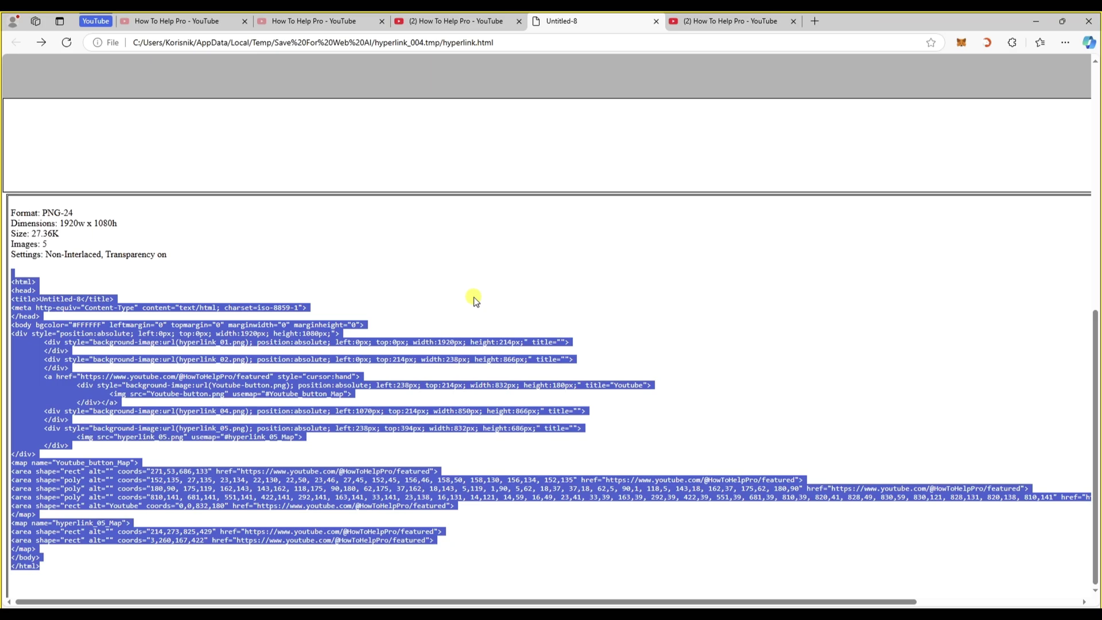
Back in Illustrator, save the sliced Save for Web export and close the dialog
key("alt+Tab")
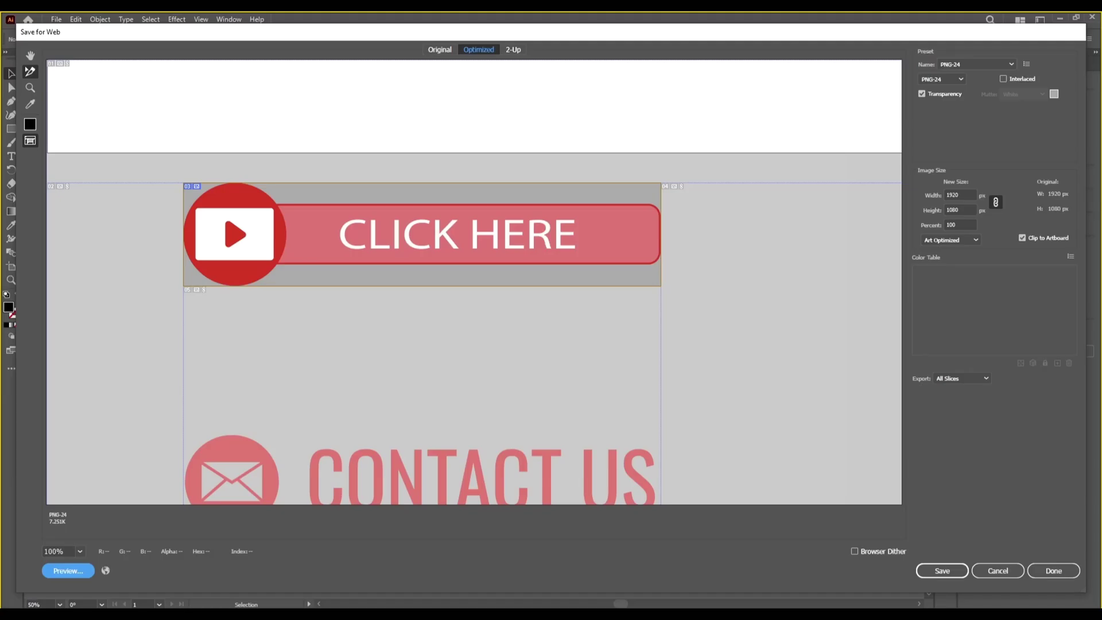
left_click(956, 571)
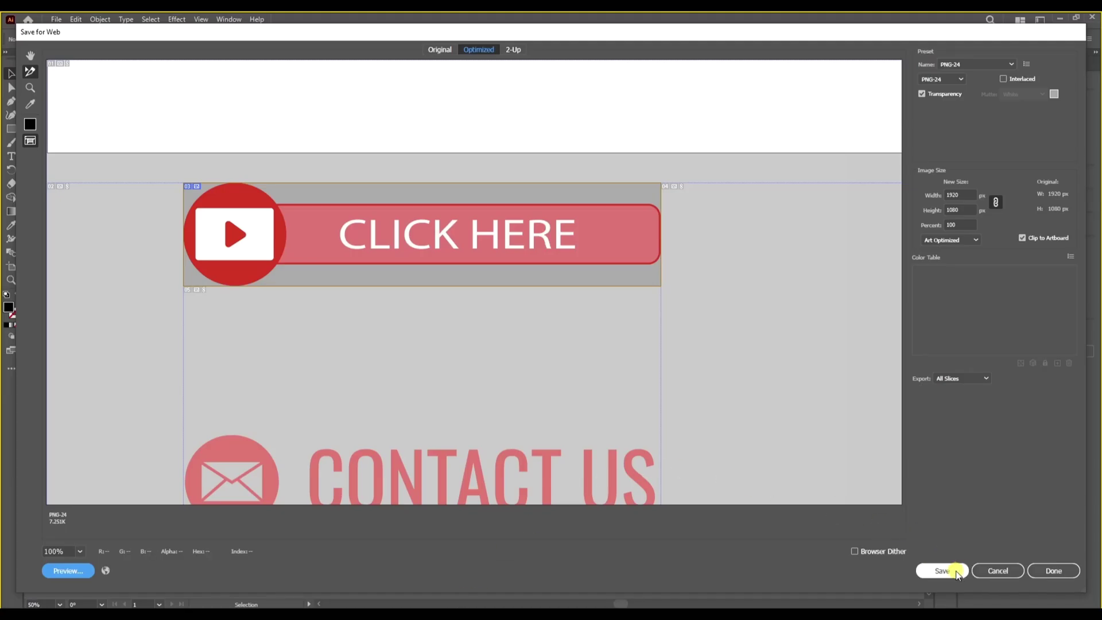
left_click(1051, 571)
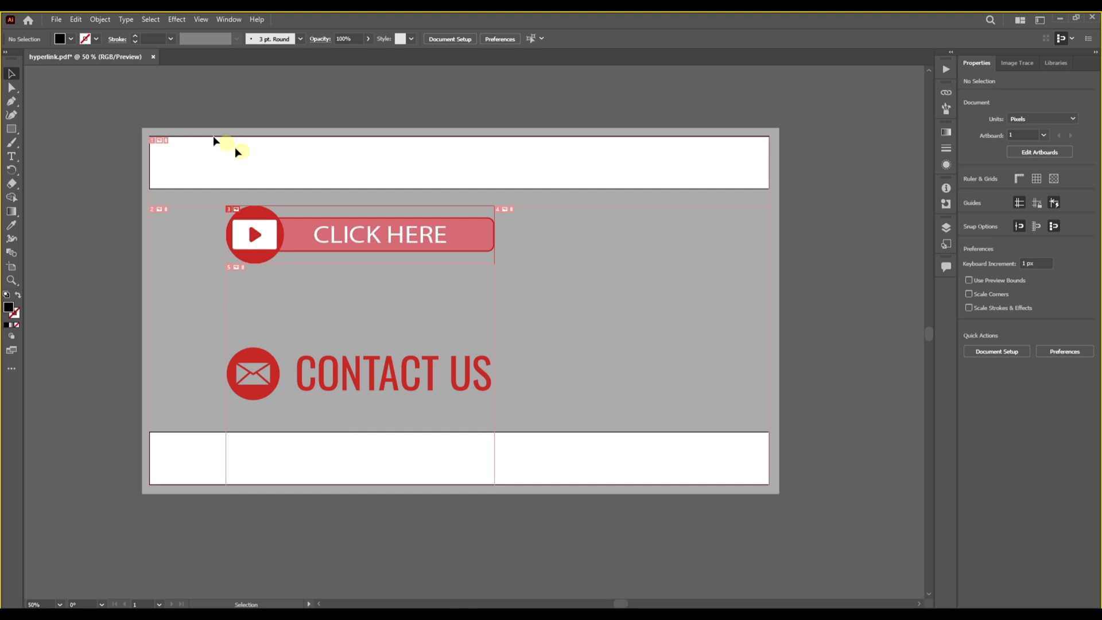